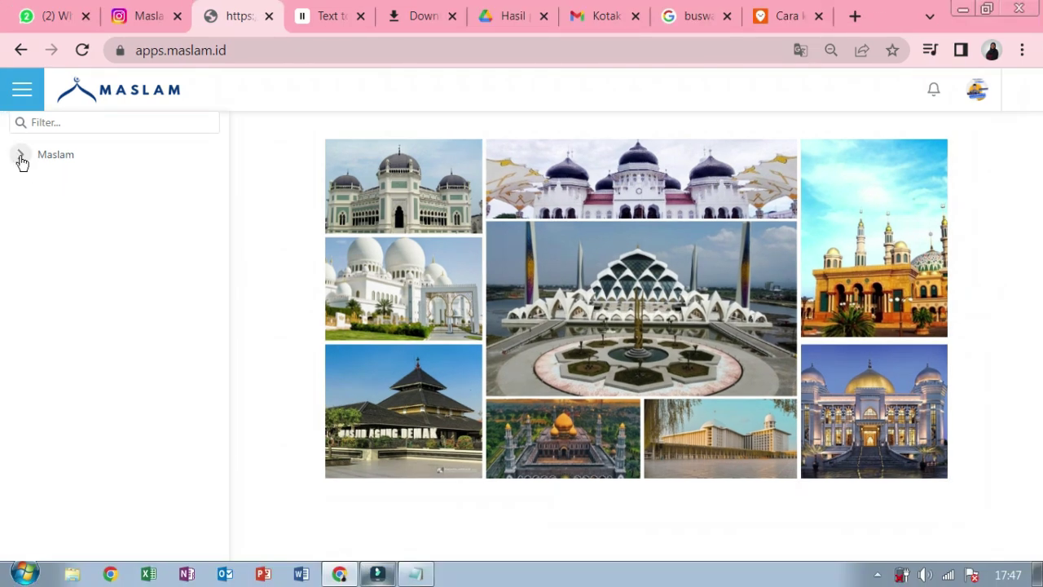
# - Open Maslam > Ziswaf > Master Data > Bentuk Ziswaf and hide the sidebar to widen the grid
pyautogui.click(20, 155)
pyautogui.click(33, 348)
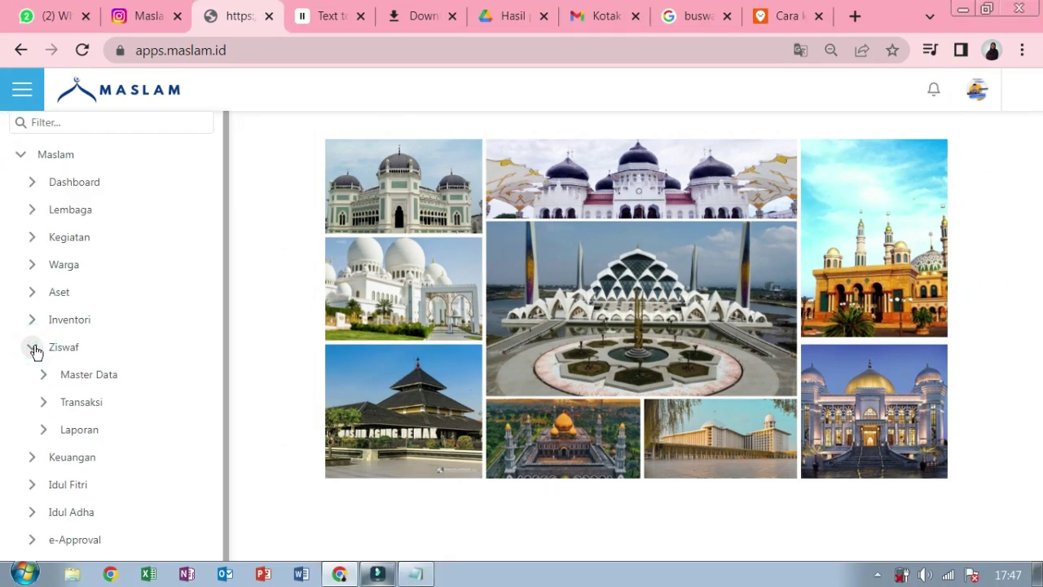
pyautogui.click(44, 377)
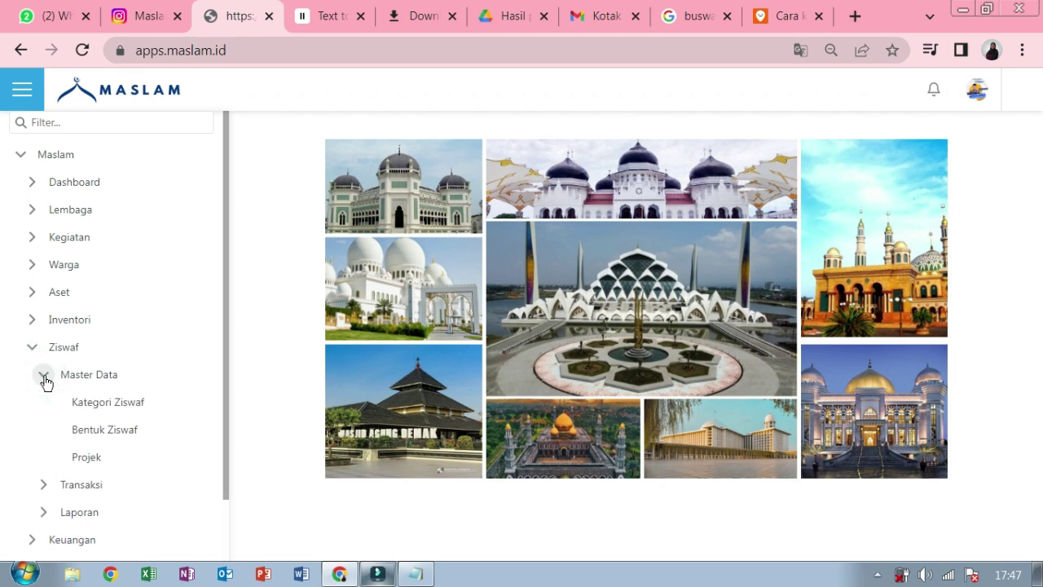
pyautogui.click(88, 437)
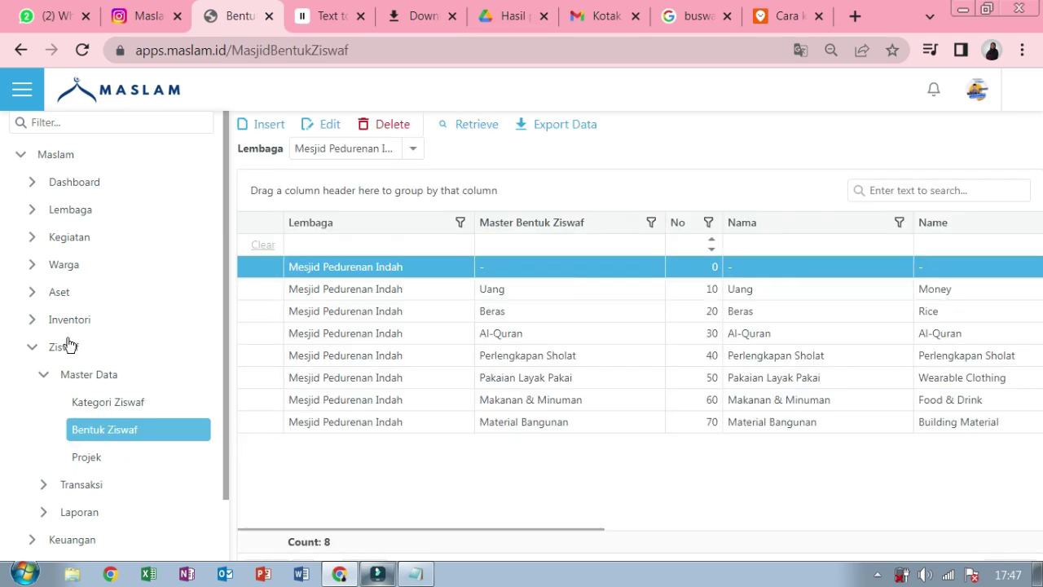
pyautogui.click(21, 96)
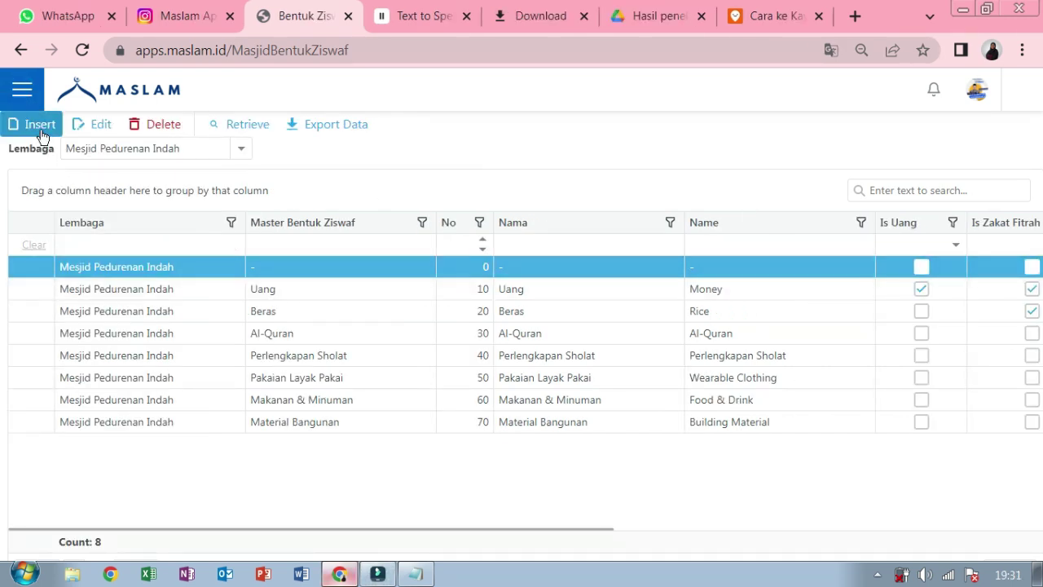
# - Start a new Bentuk Ziswaf entry for Mesjid Riyadush with master type Perlengkapan Sholat
pyautogui.click(40, 127)
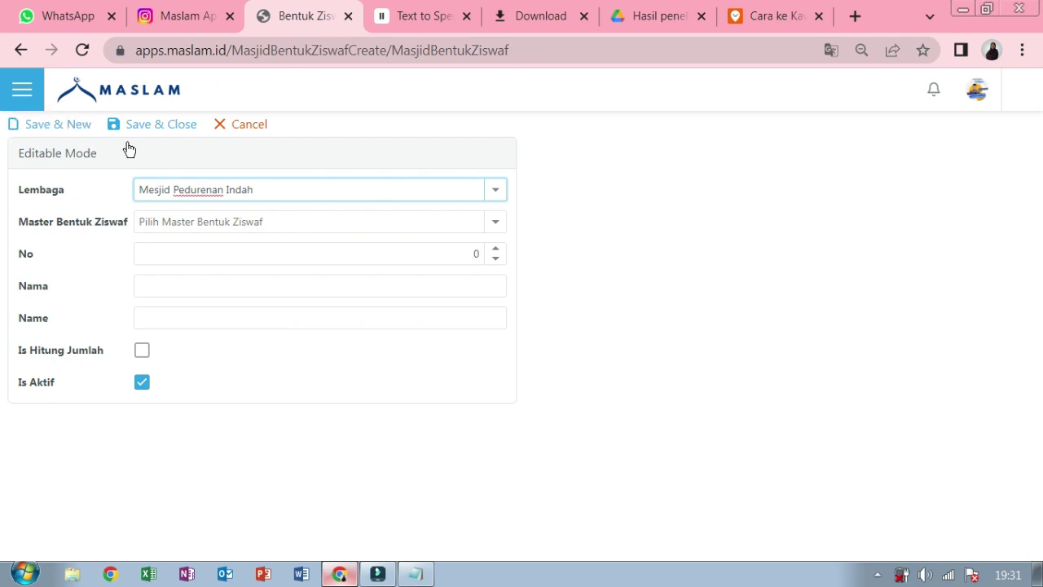
pyautogui.click(497, 190)
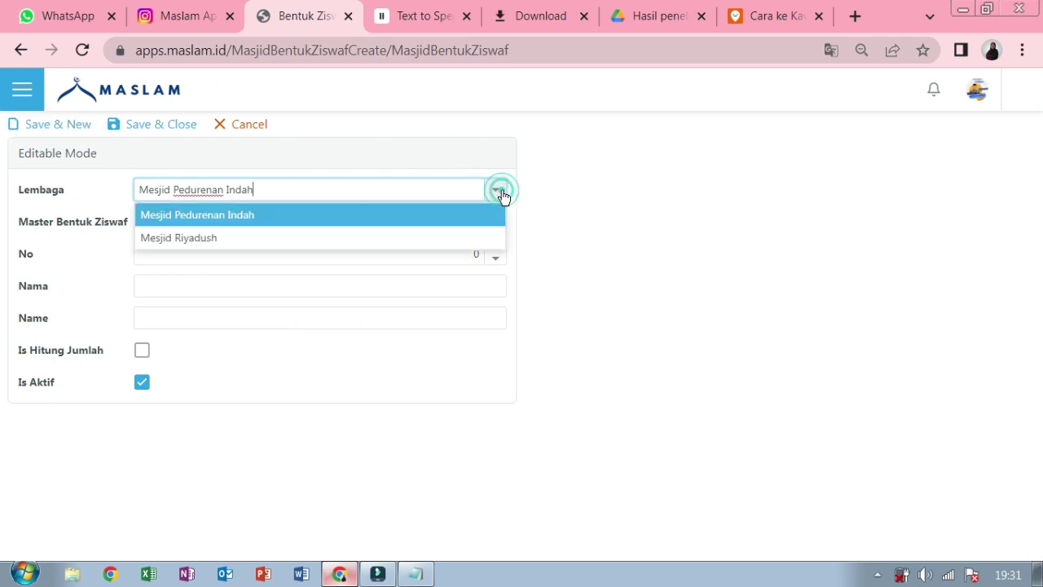
pyautogui.click(478, 240)
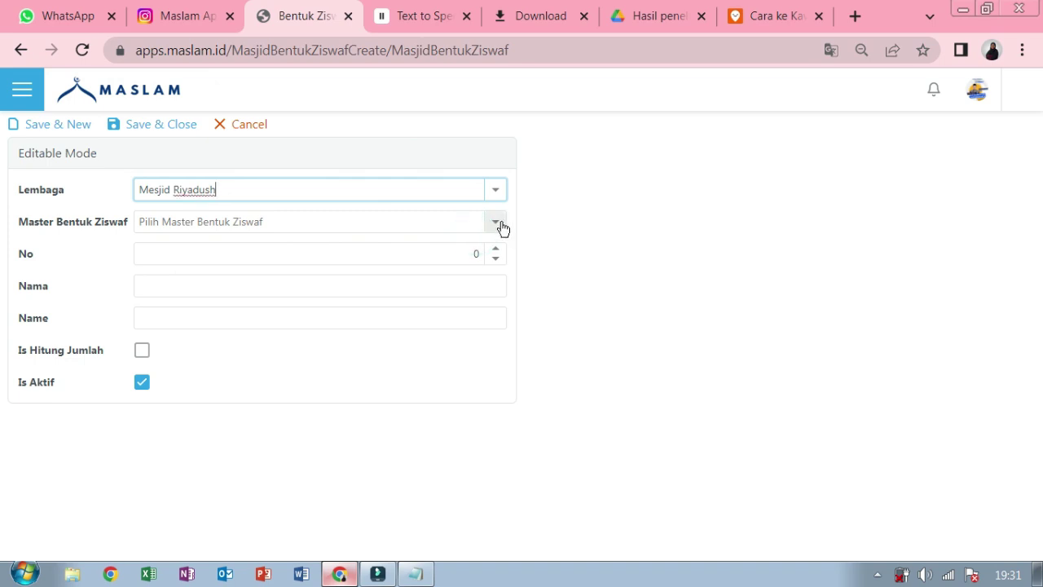
pyautogui.click(498, 224)
pyautogui.click(443, 338)
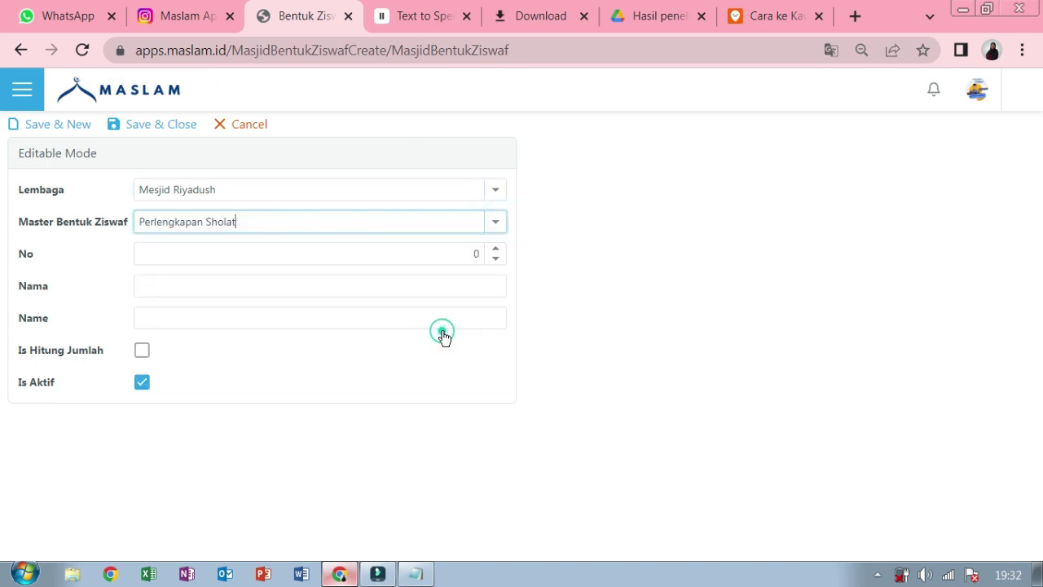
# - Set No to 90, name it 'Wakaf Perlengkapan Sholat', and tick Is Hitung Jumlah
pyautogui.click(479, 254)
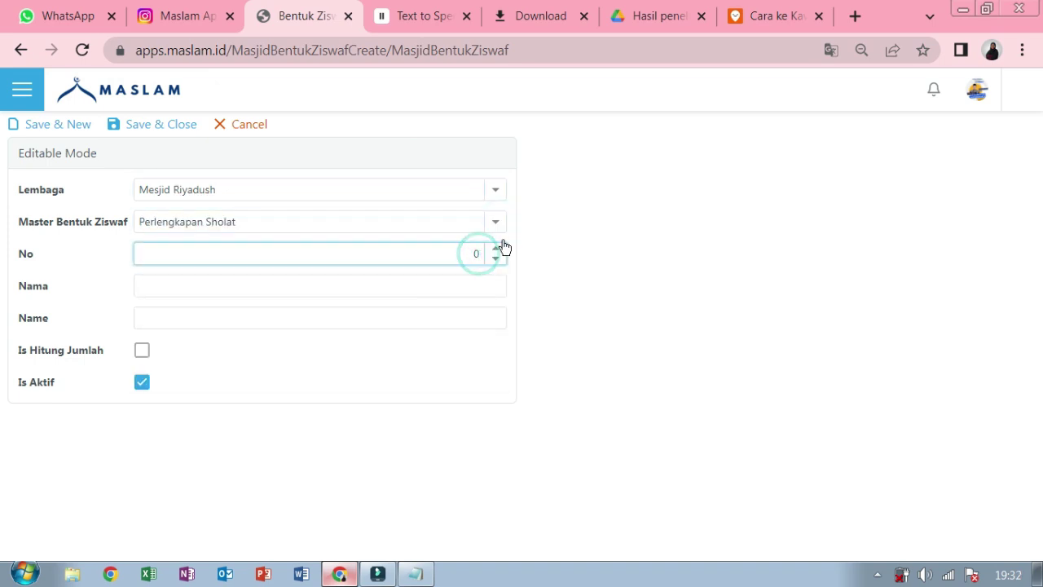
pyautogui.write('90')
pyautogui.click(498, 287)
pyautogui.write('W')
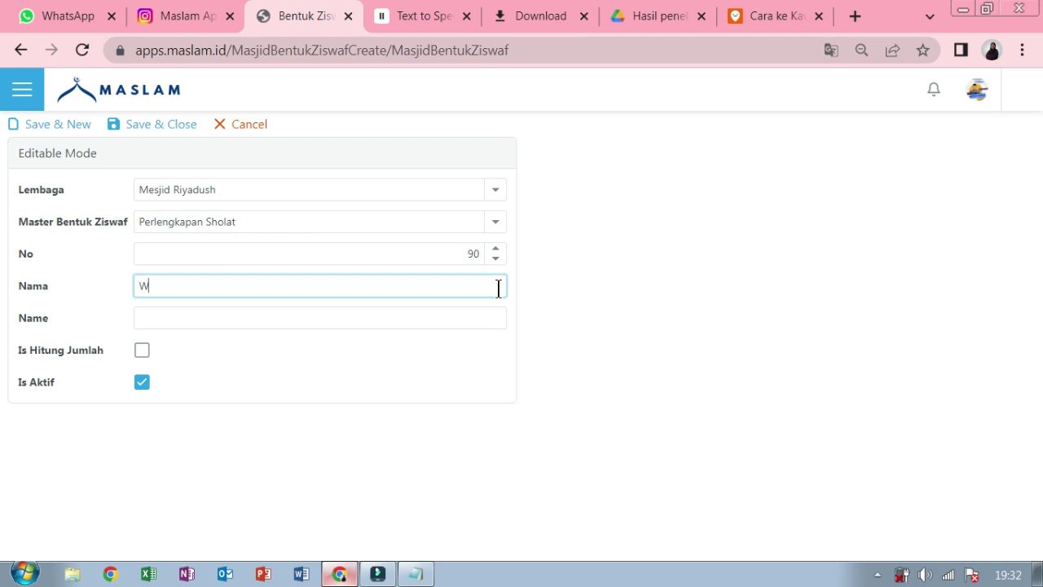
pyautogui.write('akaf Perlengkapan Sholat')
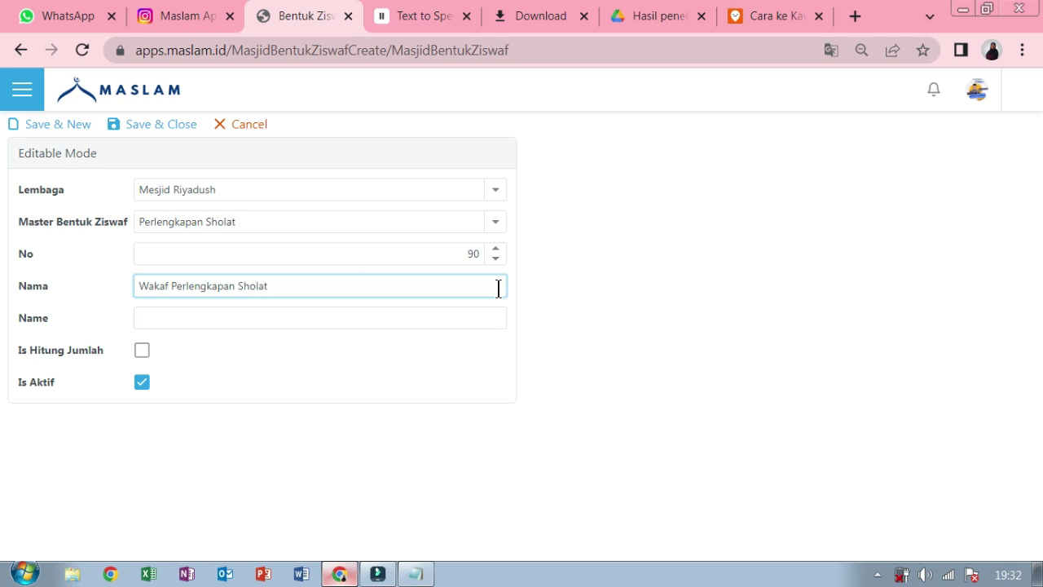
pyautogui.click(402, 320)
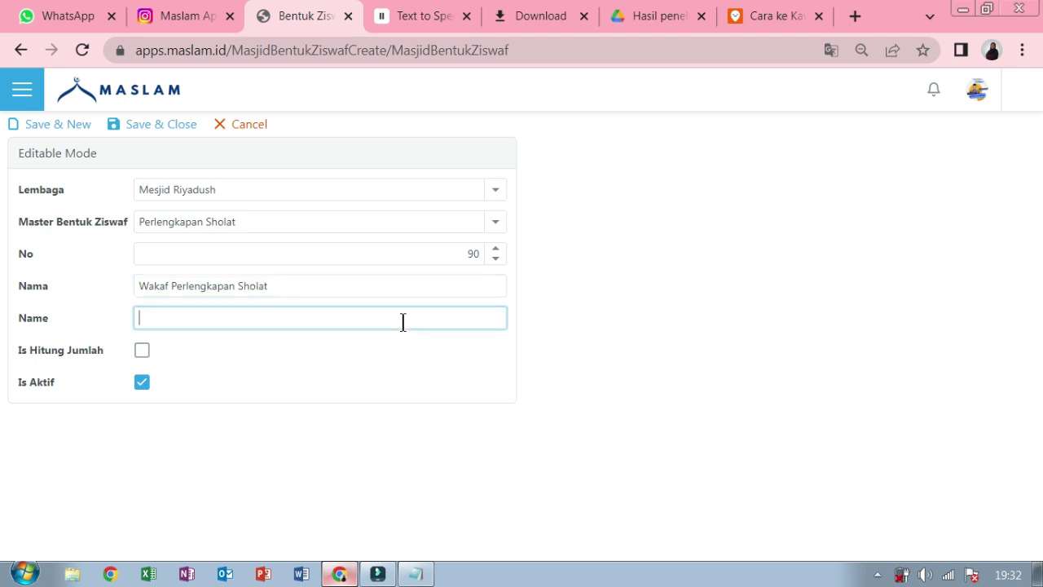
pyautogui.write('Wakaf Perlengkapan Sholat')
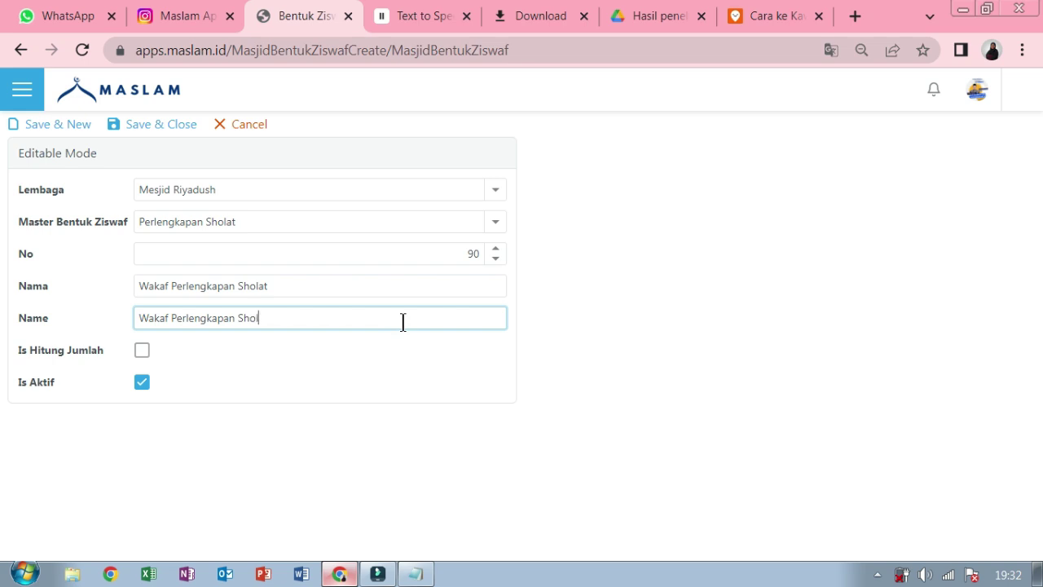
pyautogui.click(145, 351)
pyautogui.click(142, 351)
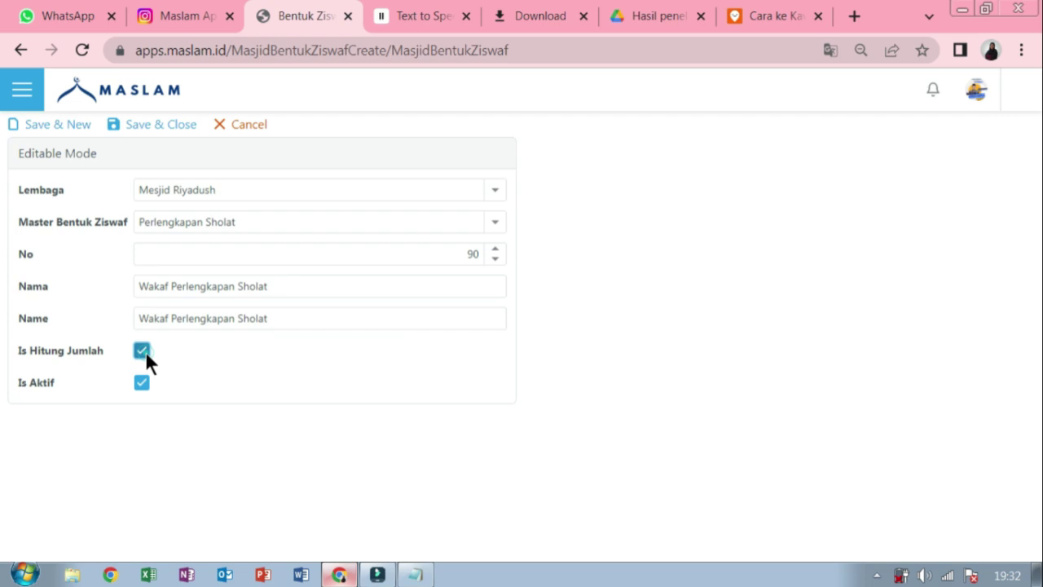
# - Save the Wakaf Perlengkapan Sholat entry, filter the list to Mesjid Riyadush, and reopen the sidebar
pyautogui.click(167, 130)
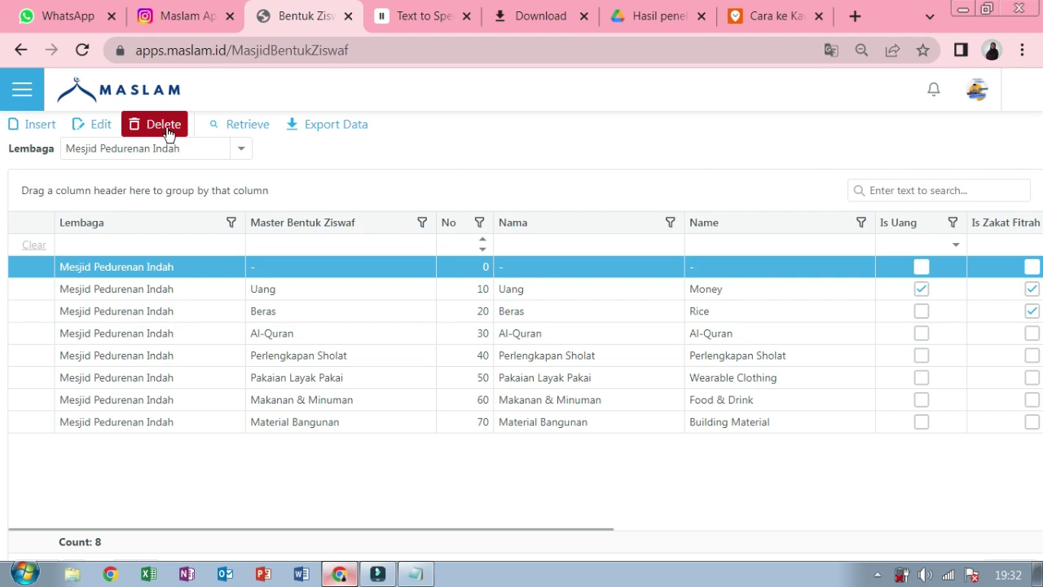
pyautogui.click(240, 149)
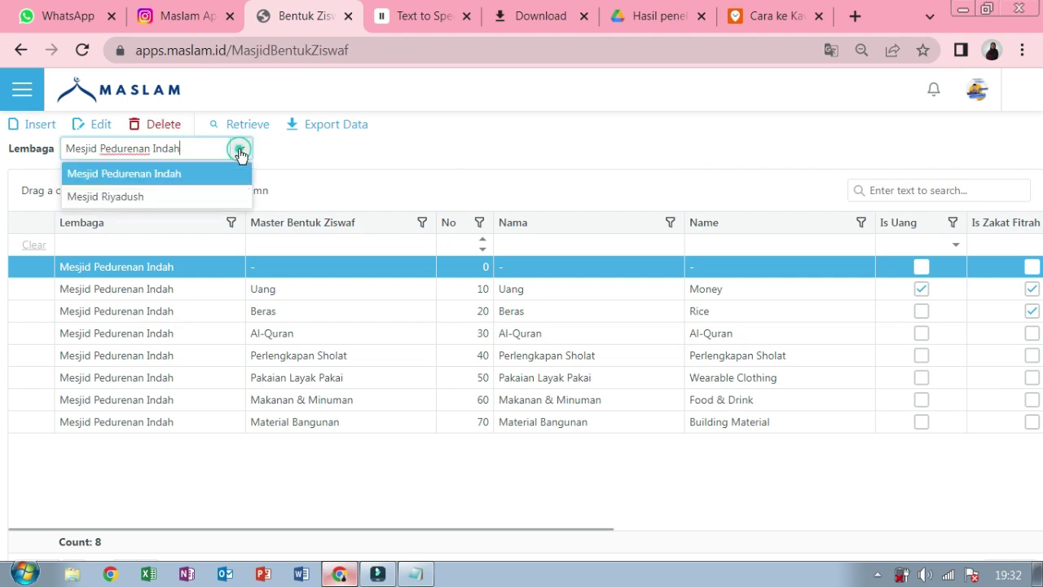
pyautogui.click(244, 202)
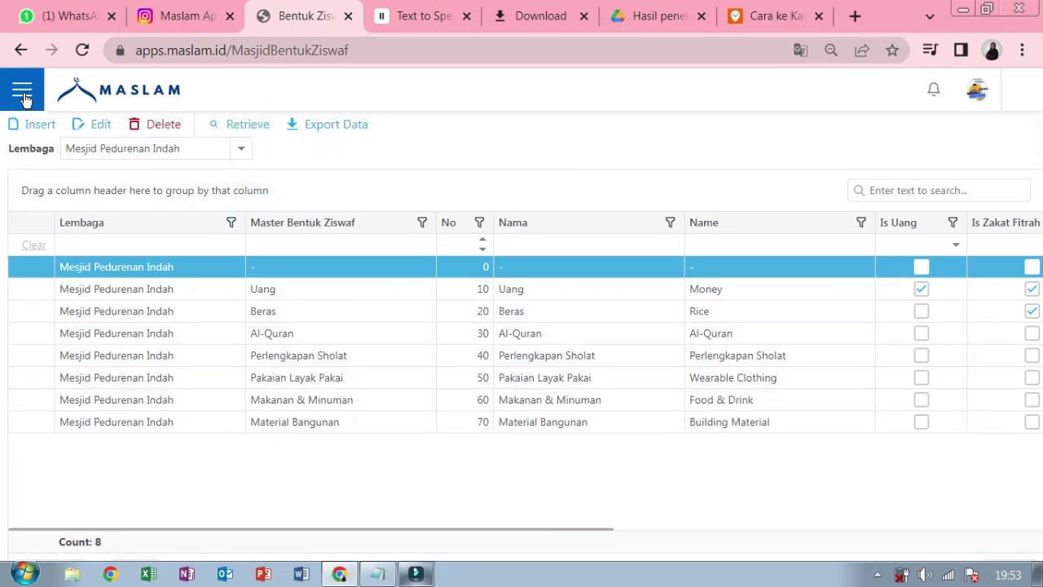
pyautogui.click(22, 94)
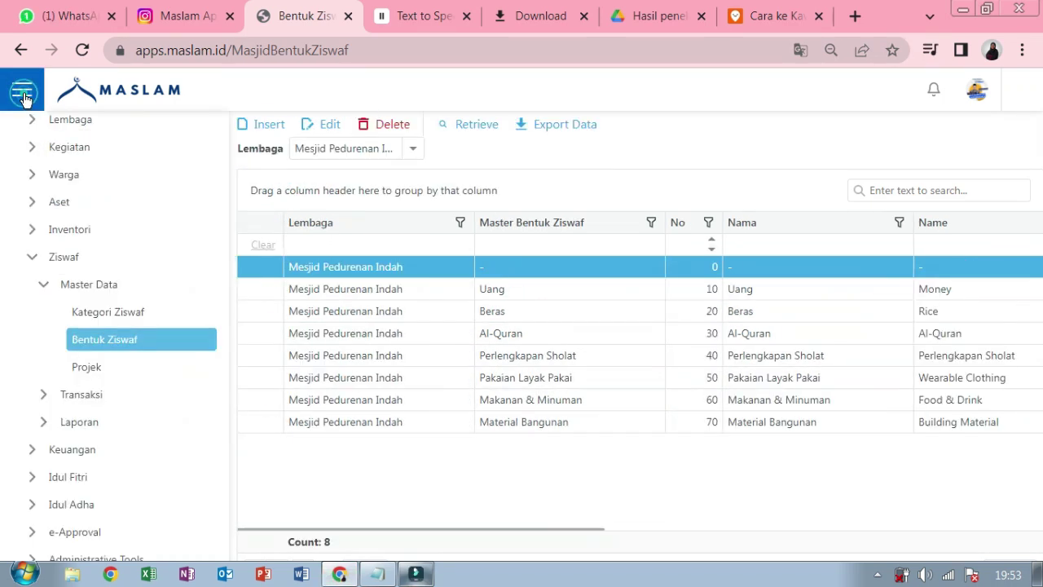
# - Collapse Ziswaf, open Keuangan > Master Data > Kas Bank, and hide the sidebar
pyautogui.click(33, 258)
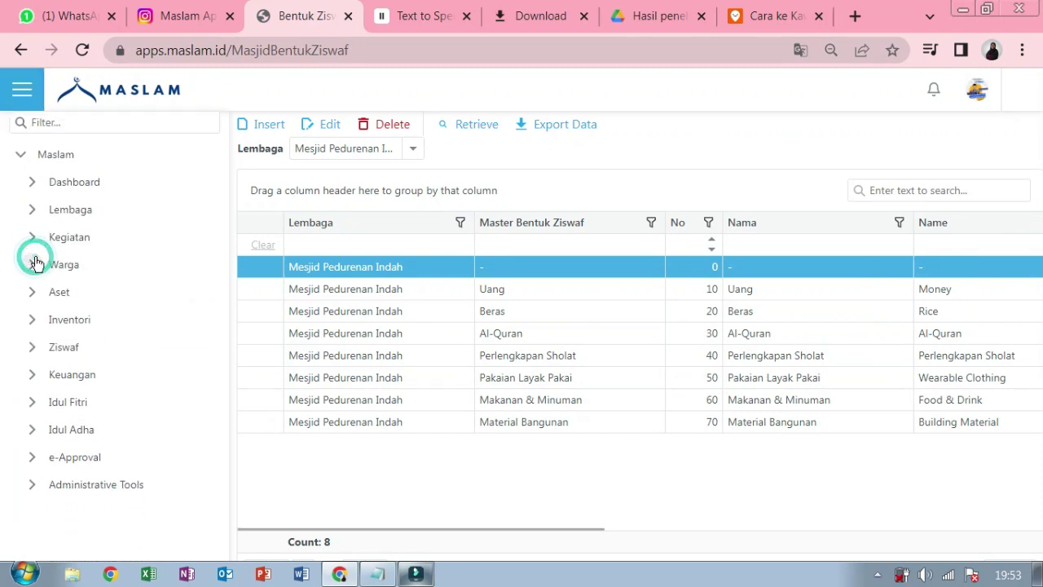
pyautogui.click(32, 376)
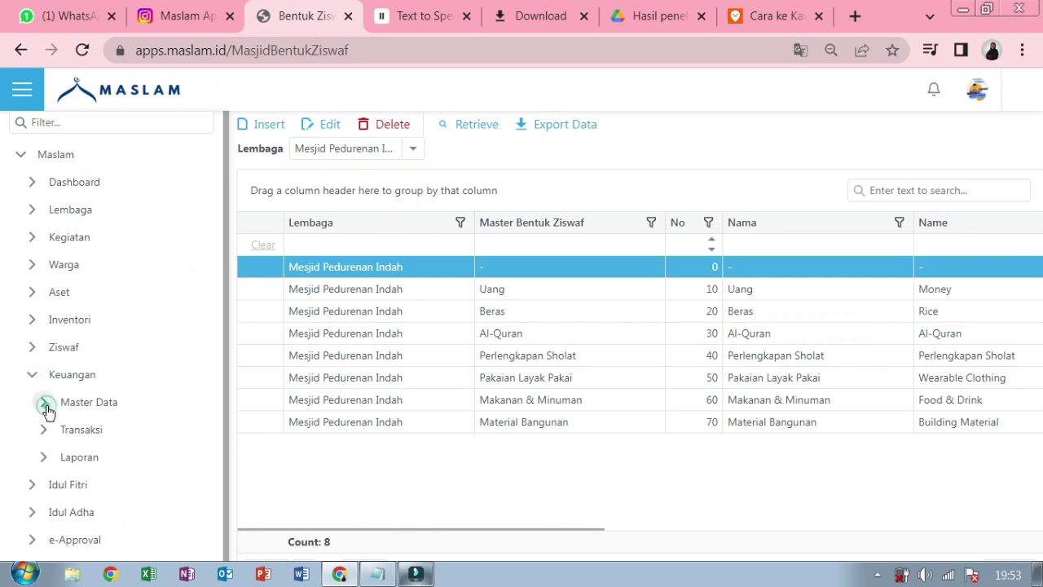
pyautogui.click(46, 408)
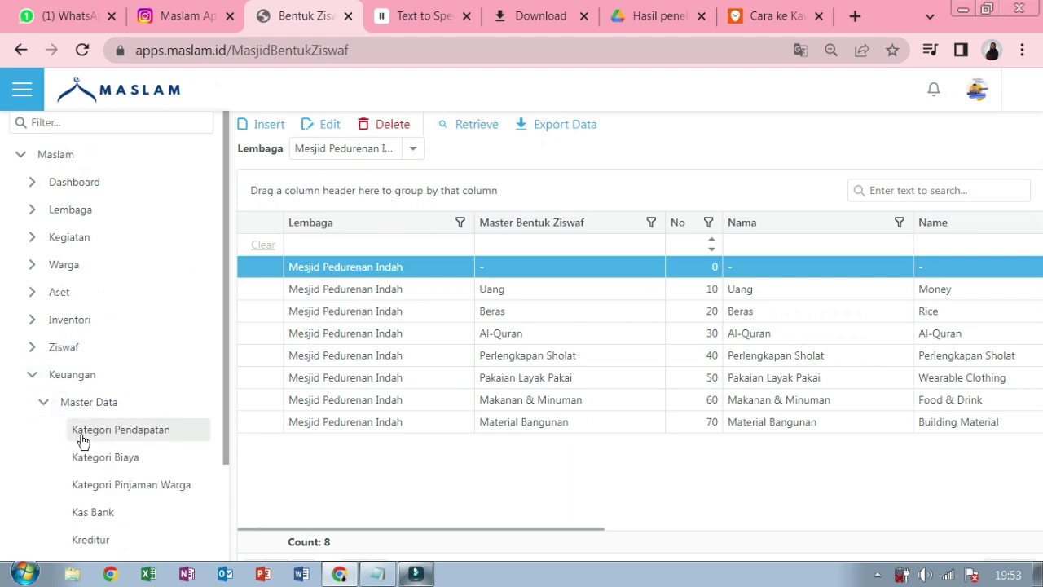
pyautogui.click(107, 512)
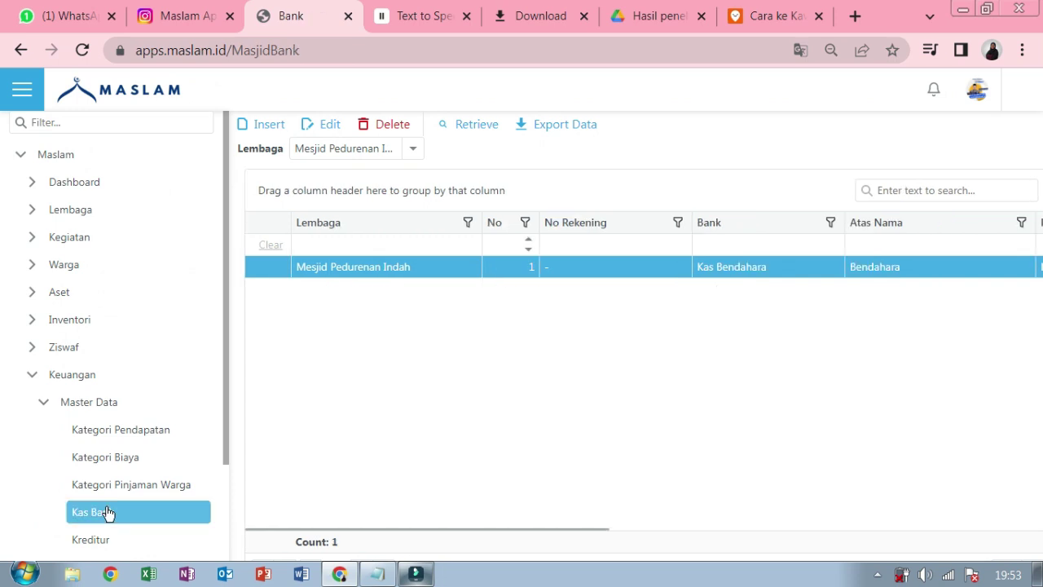
pyautogui.click(31, 81)
# - Start a new Kas Bank entry for Mesjid Riyadush with No 14
pyautogui.click(45, 125)
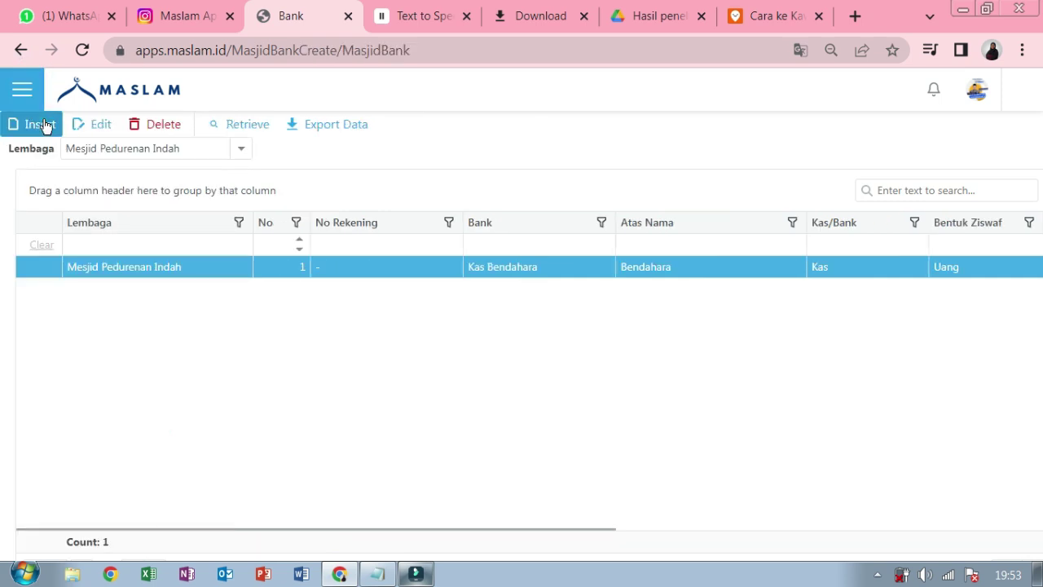
pyautogui.click(496, 199)
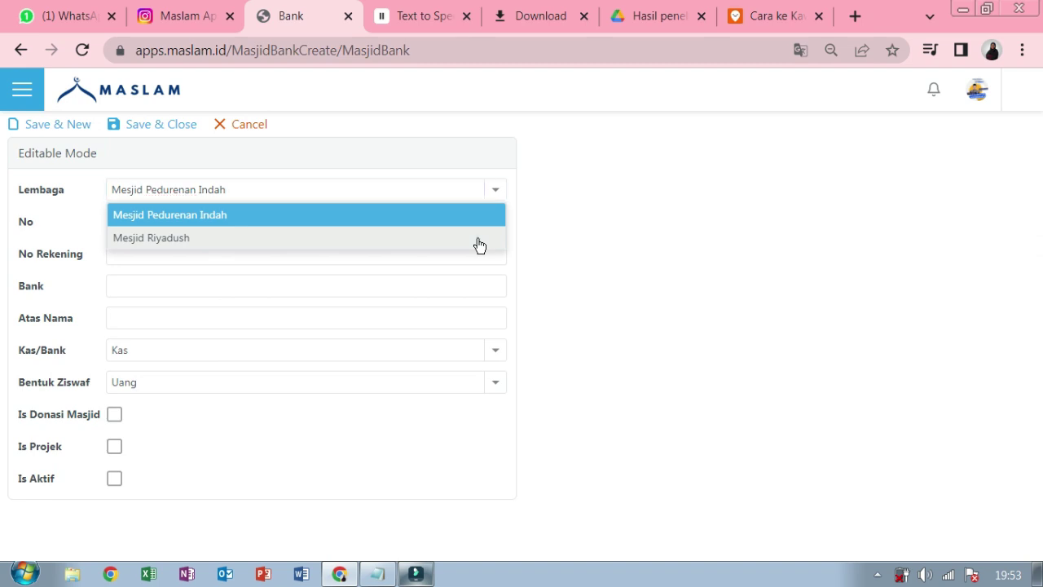
pyautogui.click(479, 238)
pyautogui.click(475, 220)
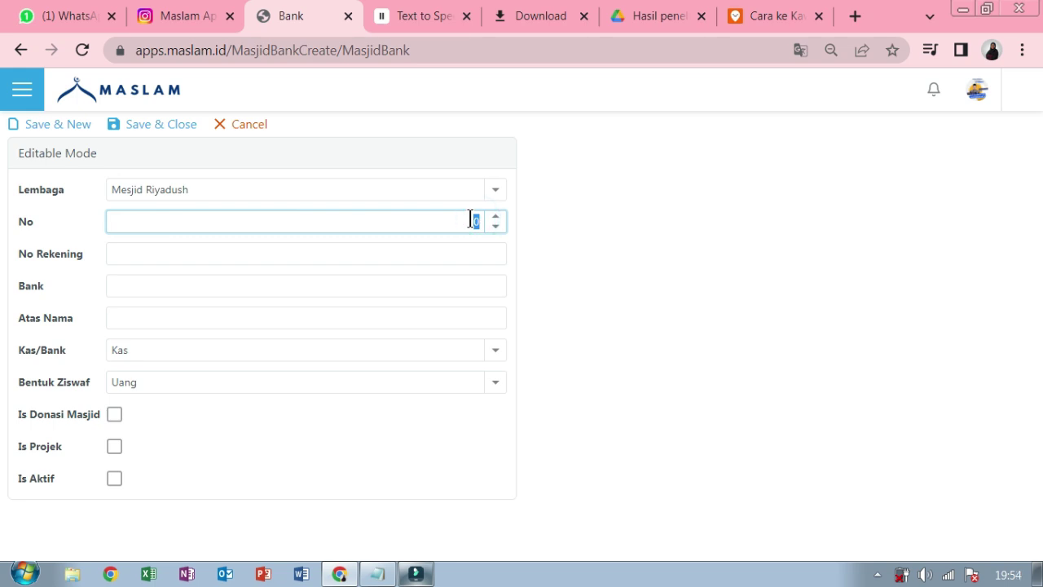
pyautogui.press('BackSpace')
pyautogui.write('4')
# - Enter account number 123456, bank 'Kas Wakaf', and Atas Nama 'Wakaf Perlengkapan Sholat'
pyautogui.click(473, 255)
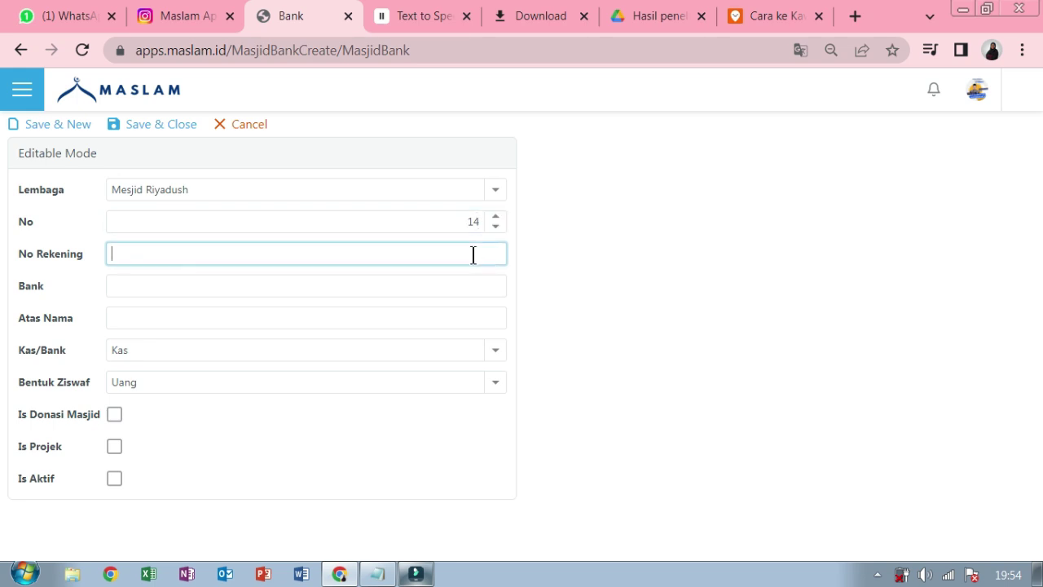
pyautogui.write('123456')
pyautogui.click(448, 286)
pyautogui.write('Kas')
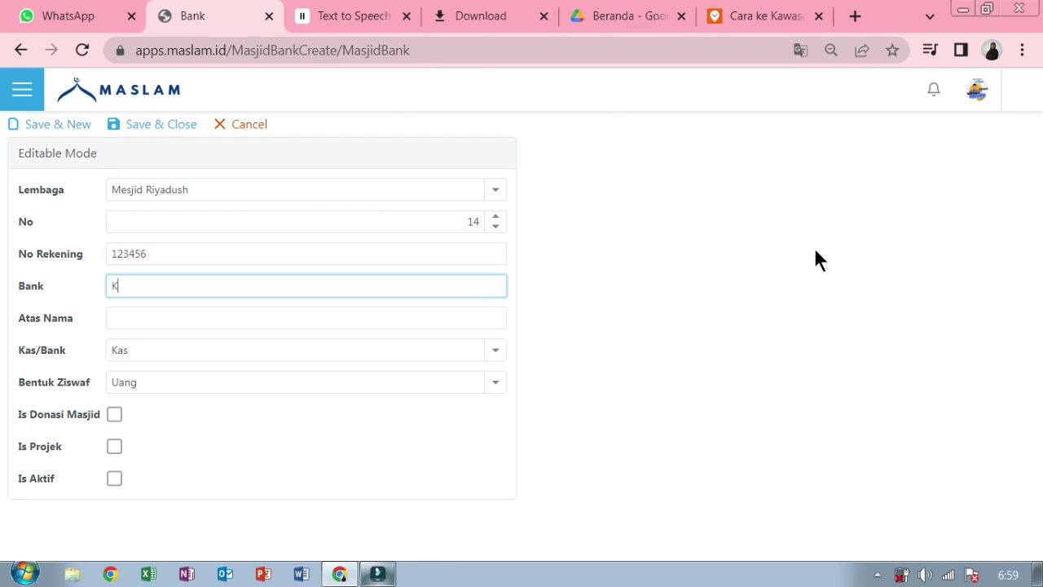
pyautogui.write(' Wakaf')
pyautogui.write('w')
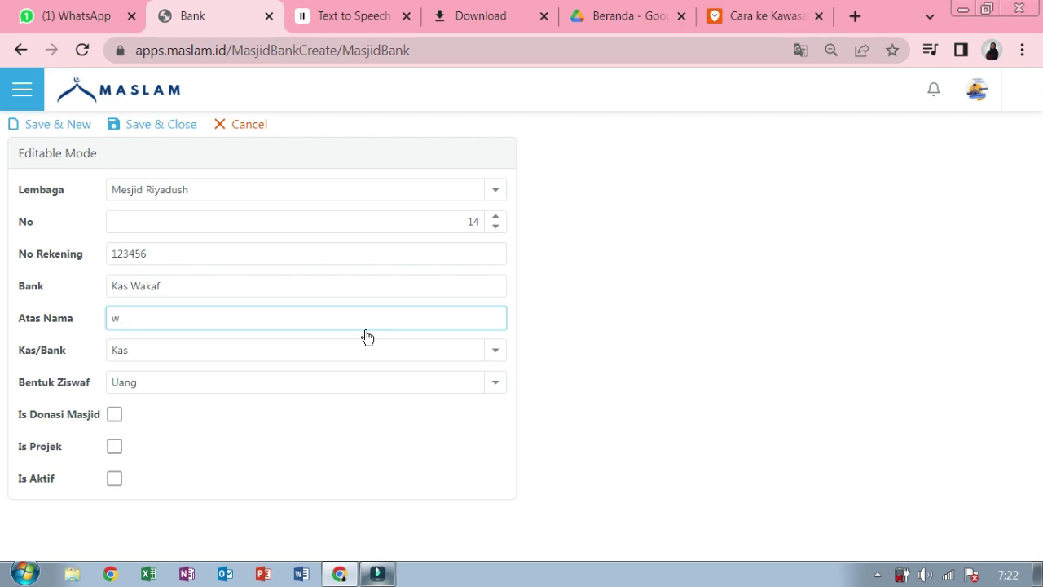
pyautogui.press('BackSpace')
pyautogui.write('Wakaf Perlengkapan Sh')
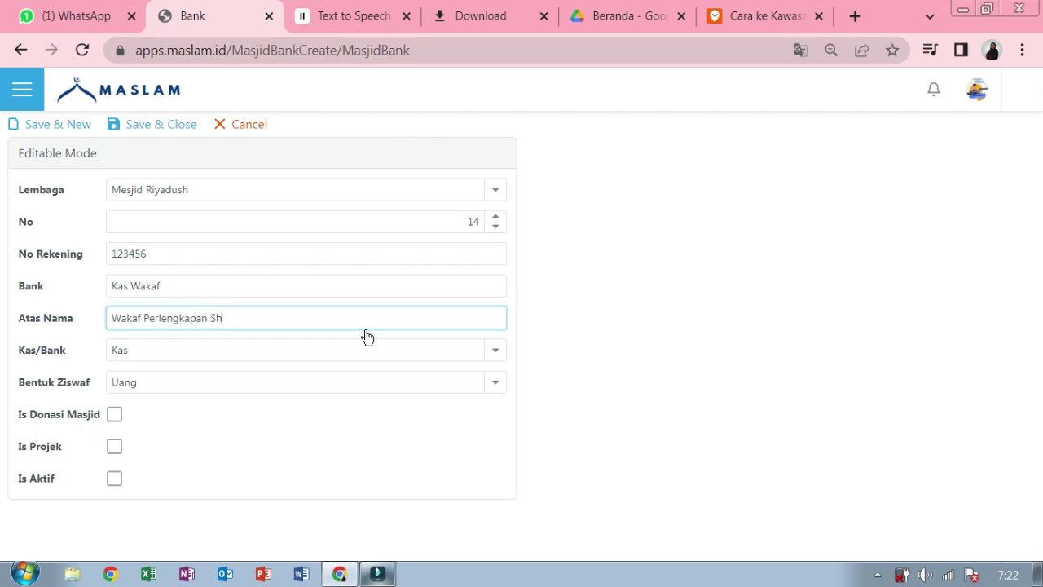
pyautogui.write('olat')
# - Set type Kas, Bentuk Ziswaf Wakaf Perlengkapan Sholat, and mark the account active
pyautogui.click(495, 353)
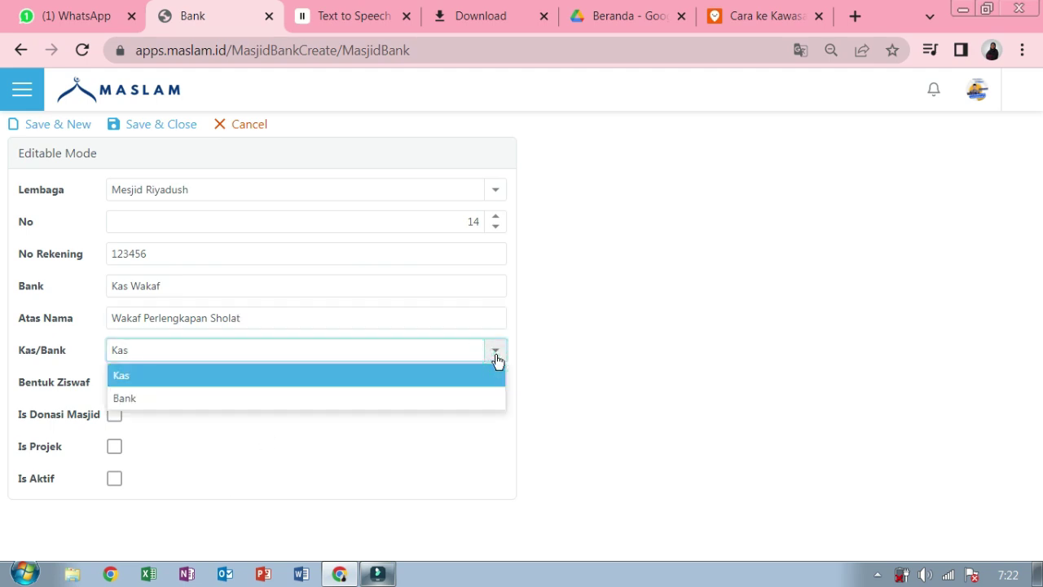
pyautogui.click(494, 379)
pyautogui.click(497, 383)
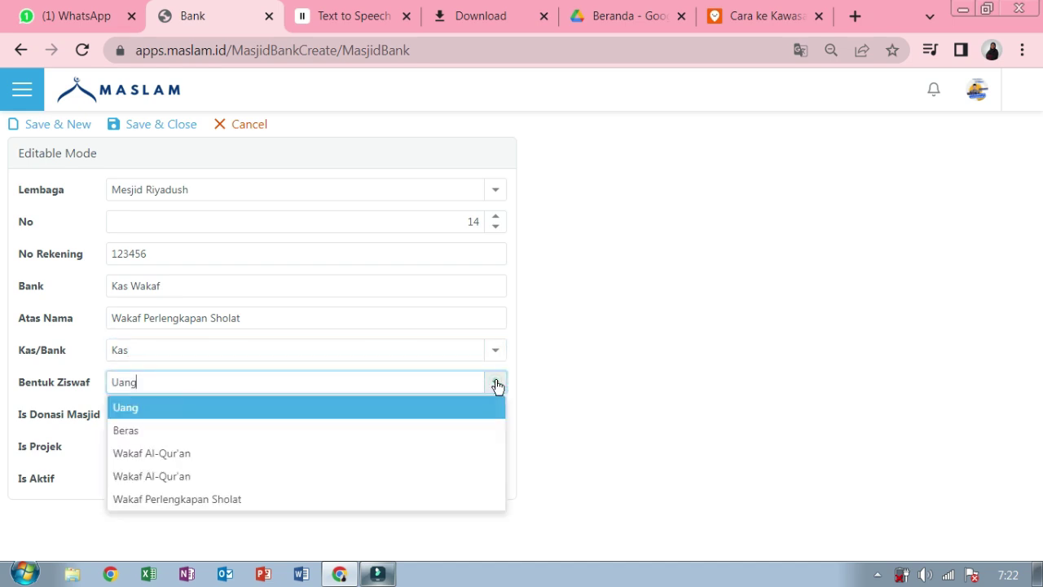
pyautogui.click(477, 501)
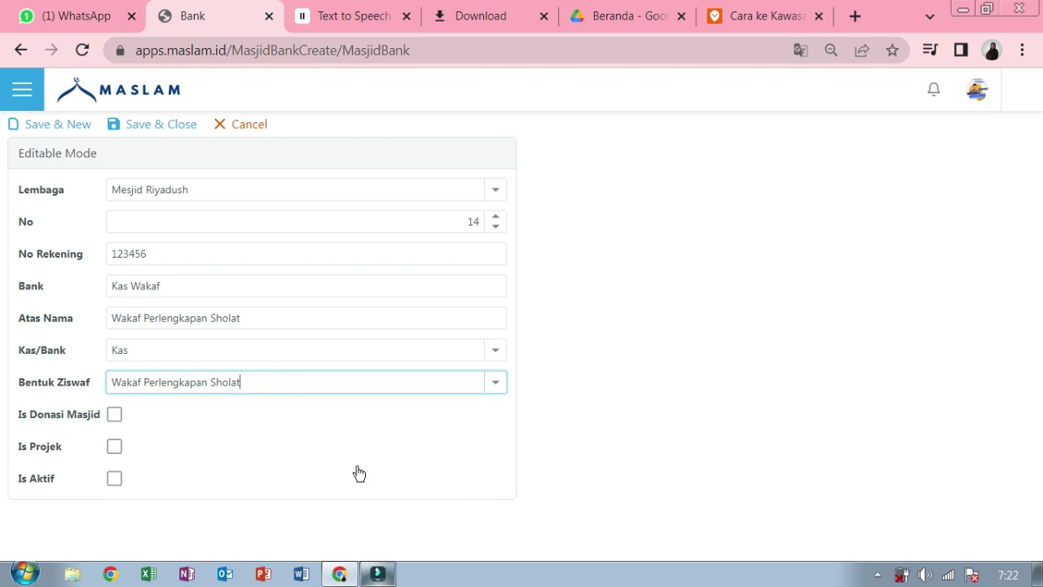
pyautogui.click(114, 478)
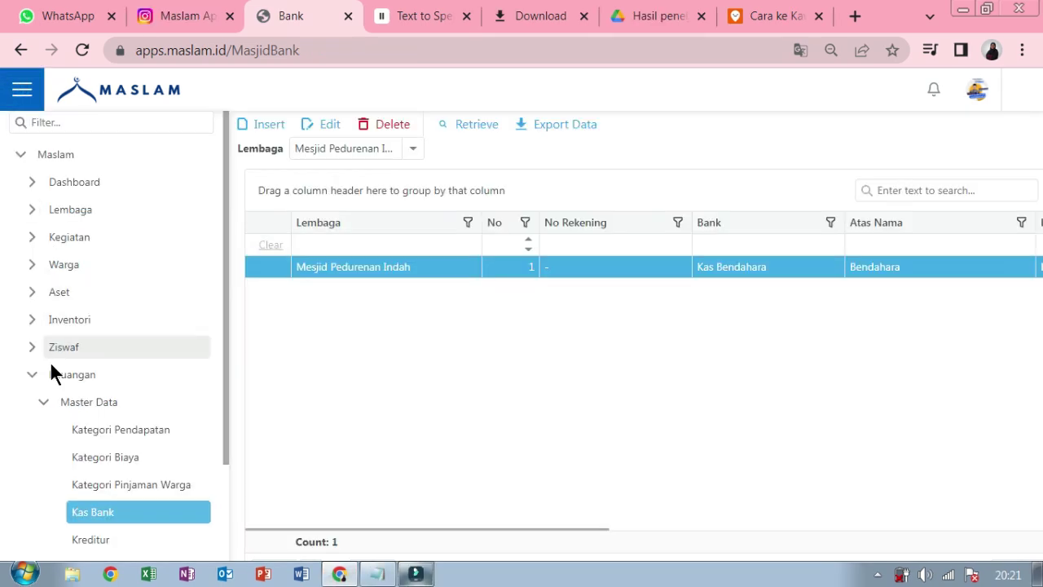
pyautogui.click(34, 377)
# - Open Ziswaf > Transaksi > Penerimaan Ziswaf and hide the sidebar
pyautogui.click(32, 350)
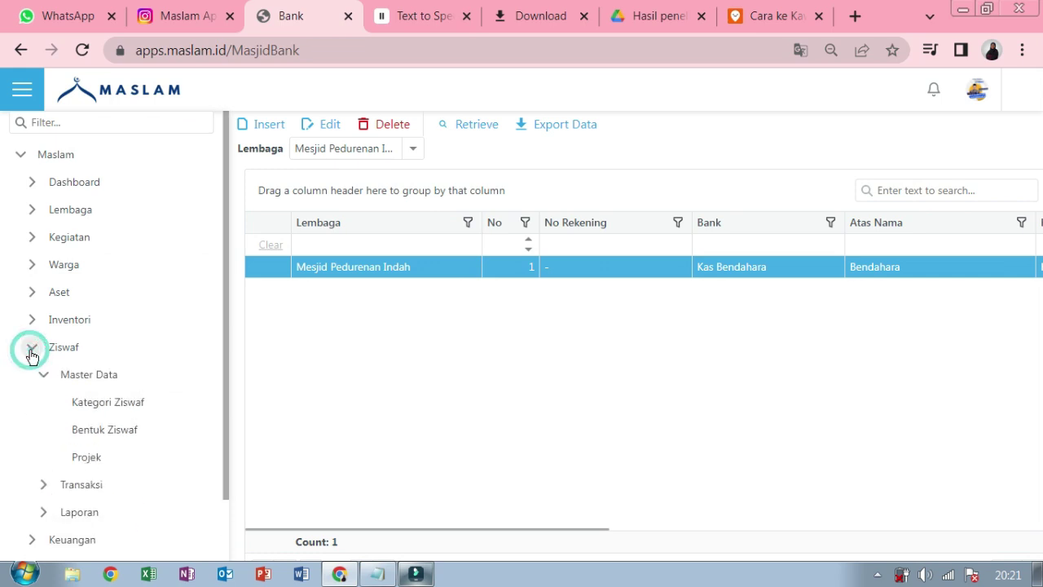
pyautogui.click(44, 374)
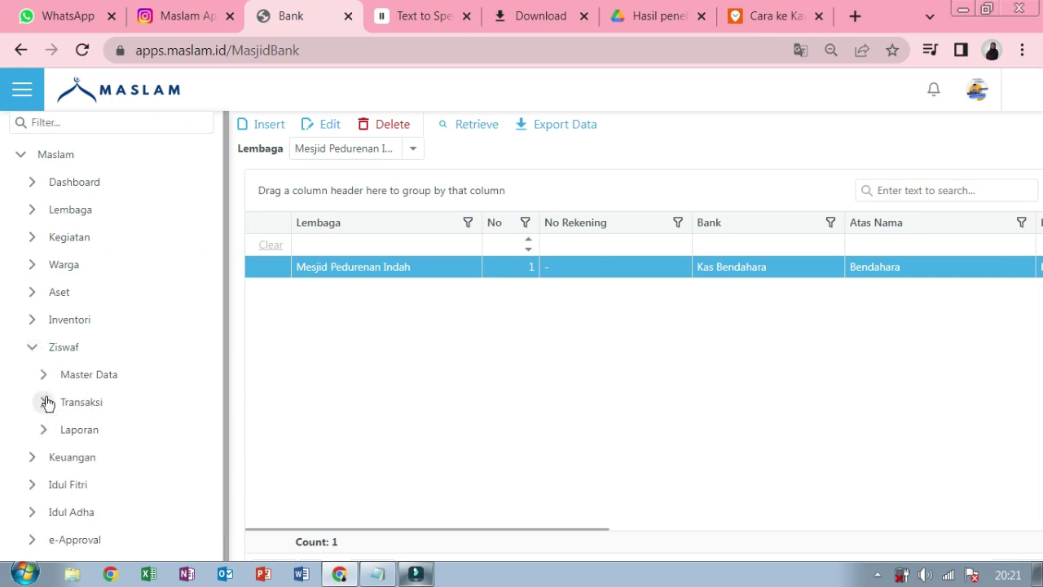
pyautogui.click(43, 400)
pyautogui.click(100, 435)
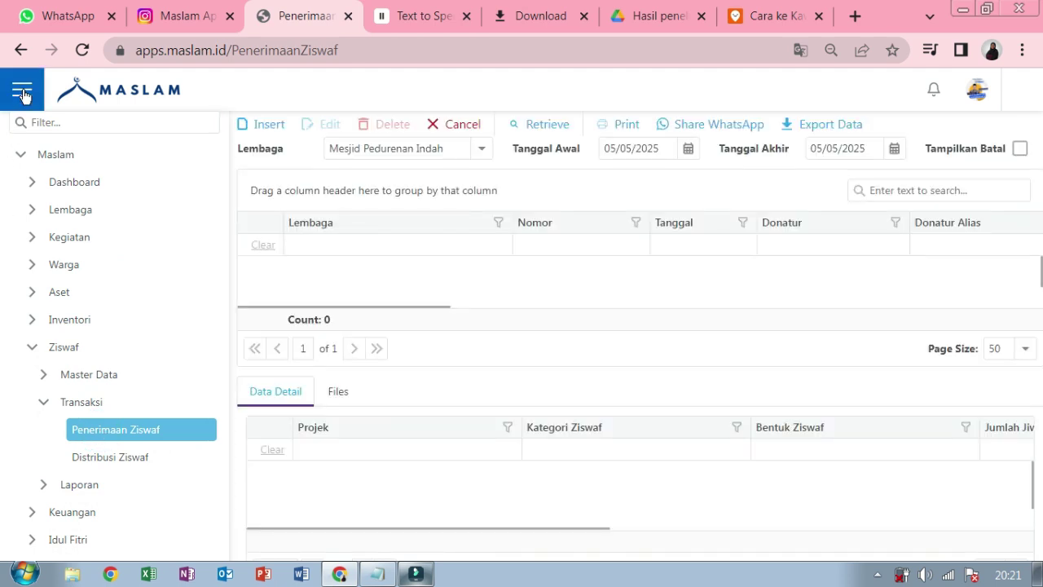
pyautogui.click(22, 89)
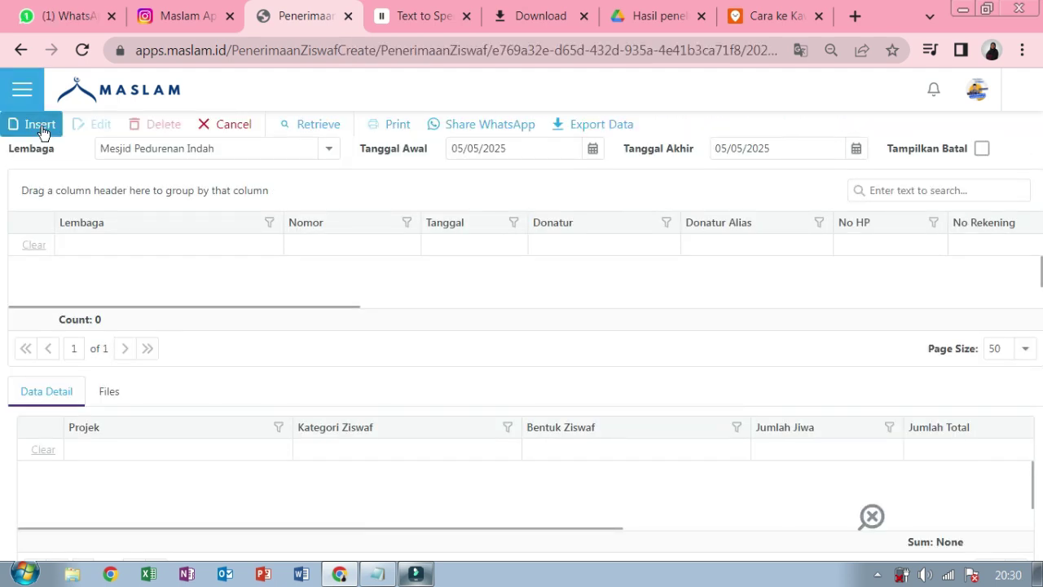
# - Insert a receipt for Mesjid Riyadush with Donatur '-', paid into Kas Wakaf, and add a detail line
pyautogui.click(41, 126)
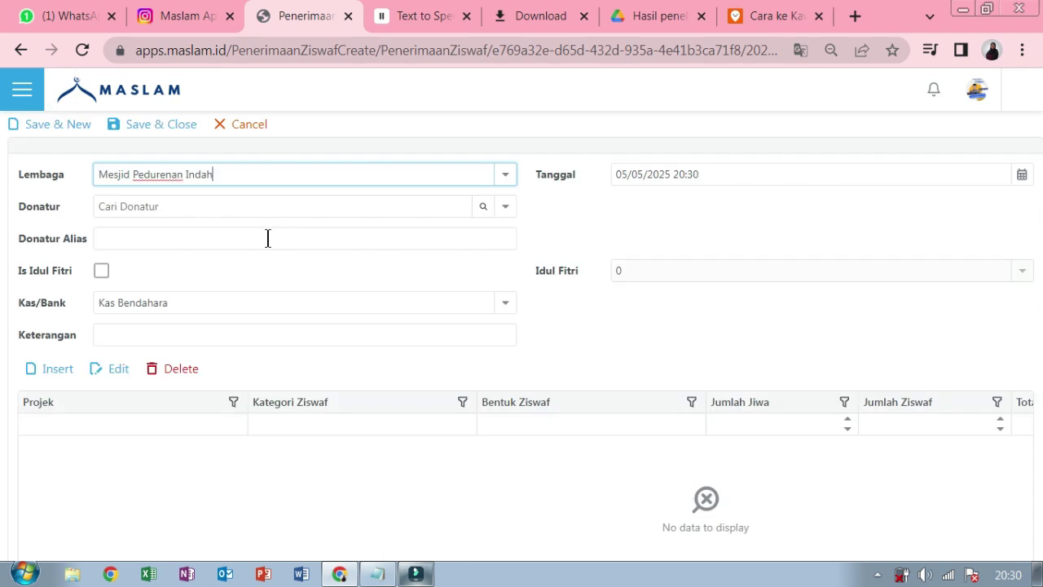
pyautogui.click(506, 175)
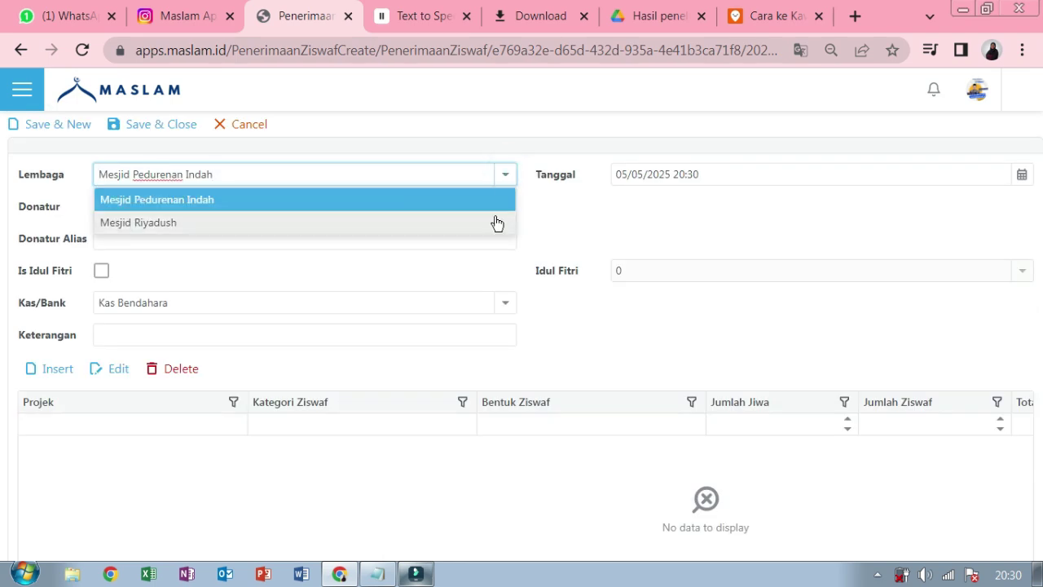
pyautogui.click(496, 220)
pyautogui.click(506, 206)
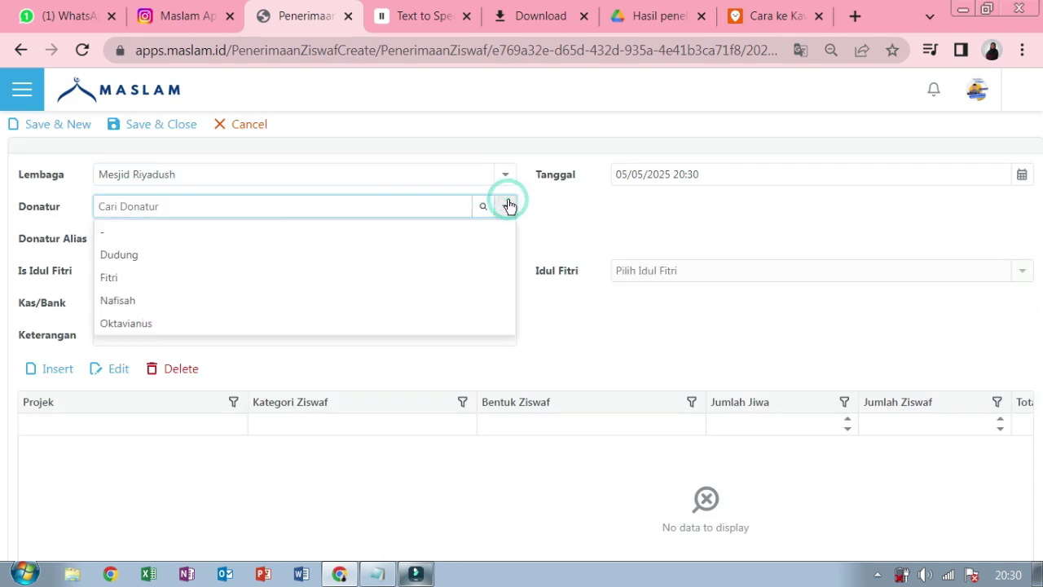
pyautogui.click(505, 238)
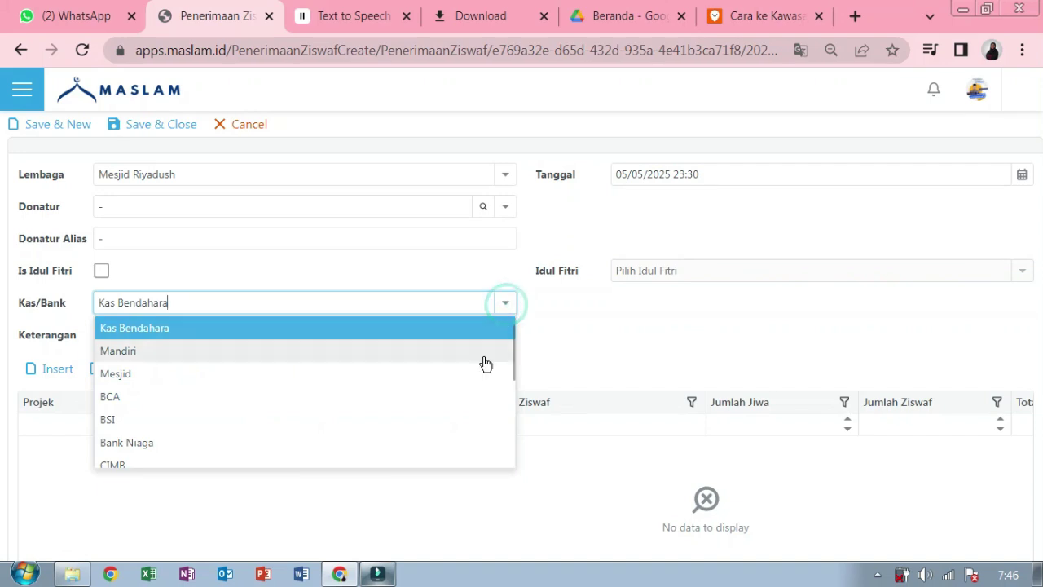
pyautogui.scroll(-3, 484, 363)
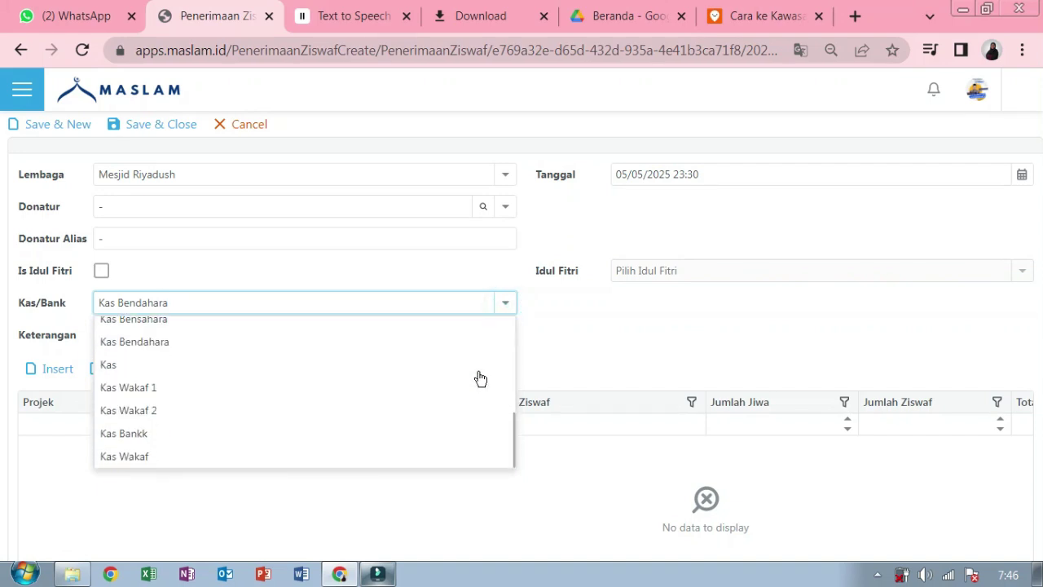
pyautogui.click(413, 454)
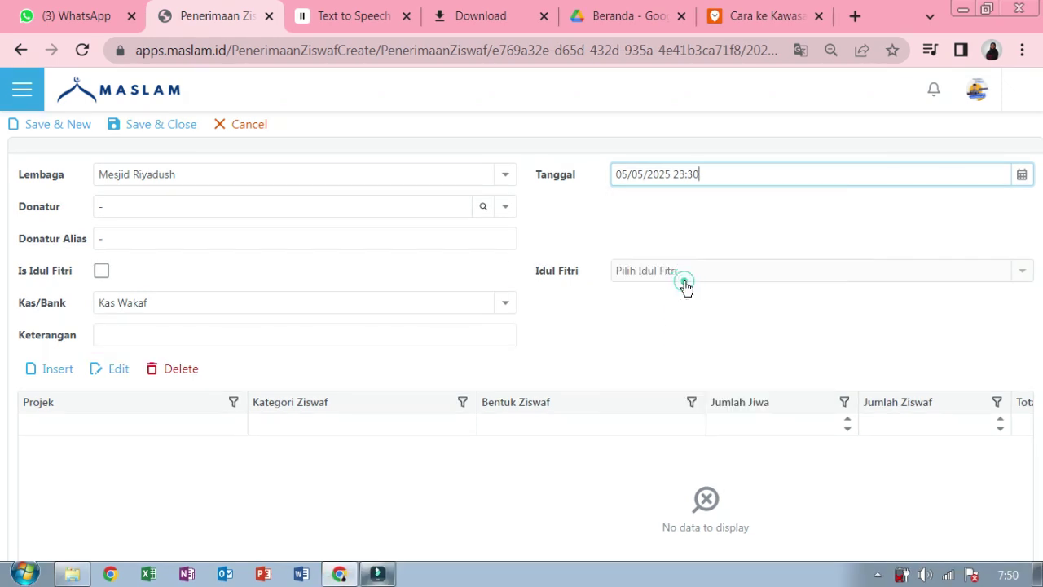
pyautogui.click(36, 379)
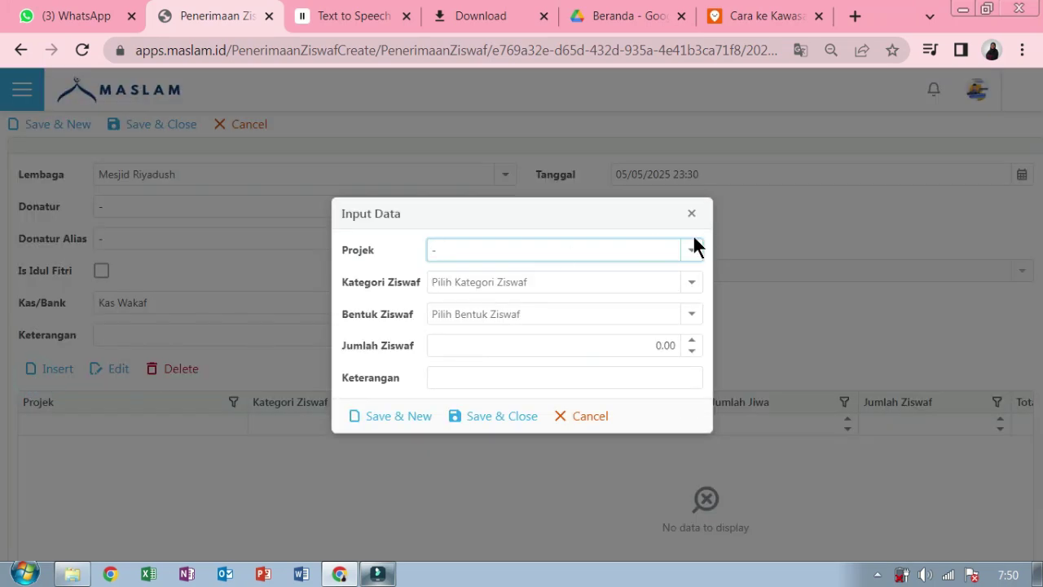
# - Set the detail line to no project, category Wakaf, form Wakaf Perlengkapan Sholat
pyautogui.click(691, 250)
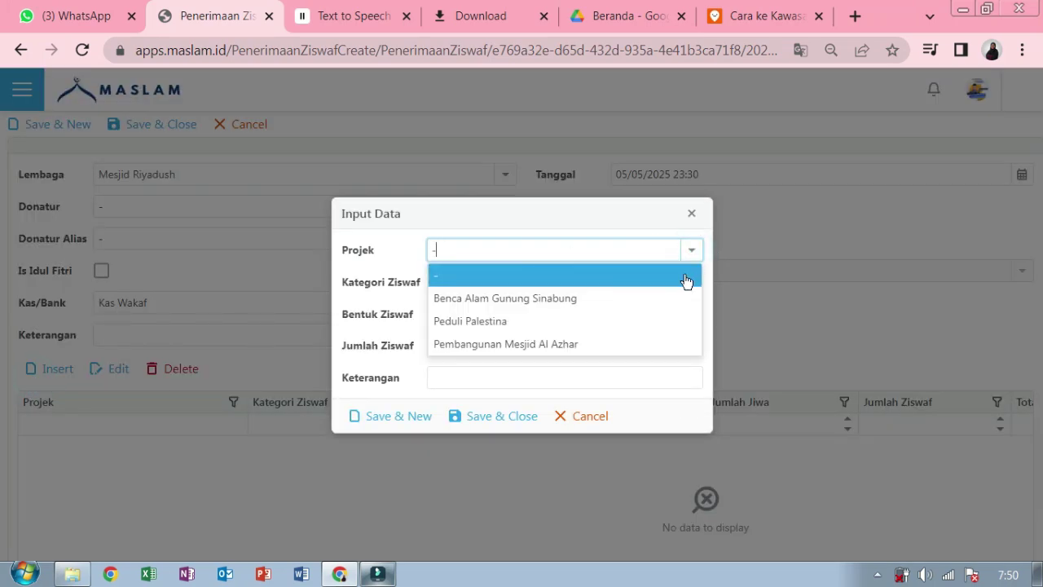
pyautogui.click(684, 276)
pyautogui.click(689, 285)
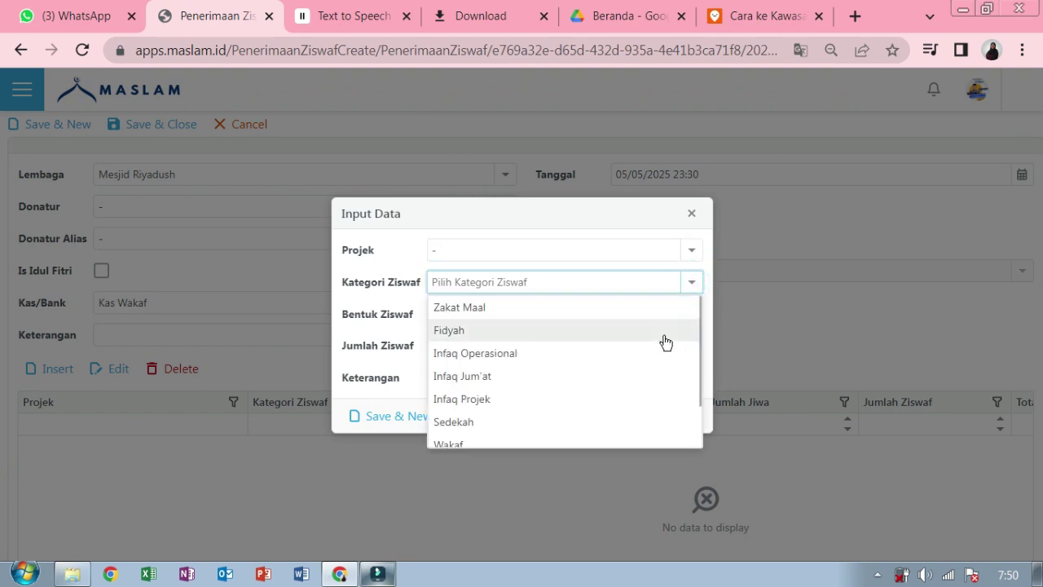
pyautogui.click(626, 441)
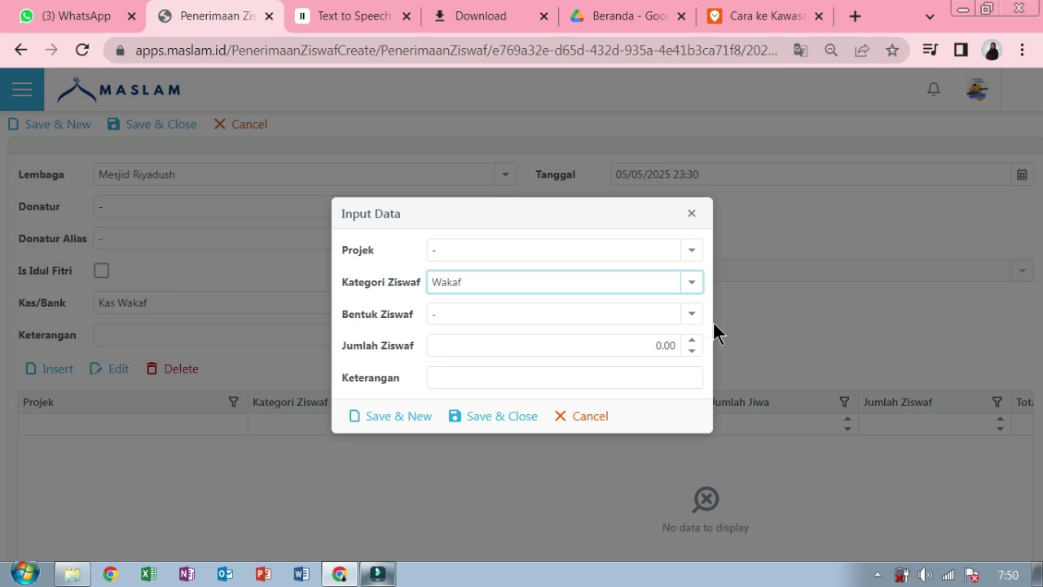
pyautogui.click(691, 313)
pyautogui.scroll(-2, 652, 391)
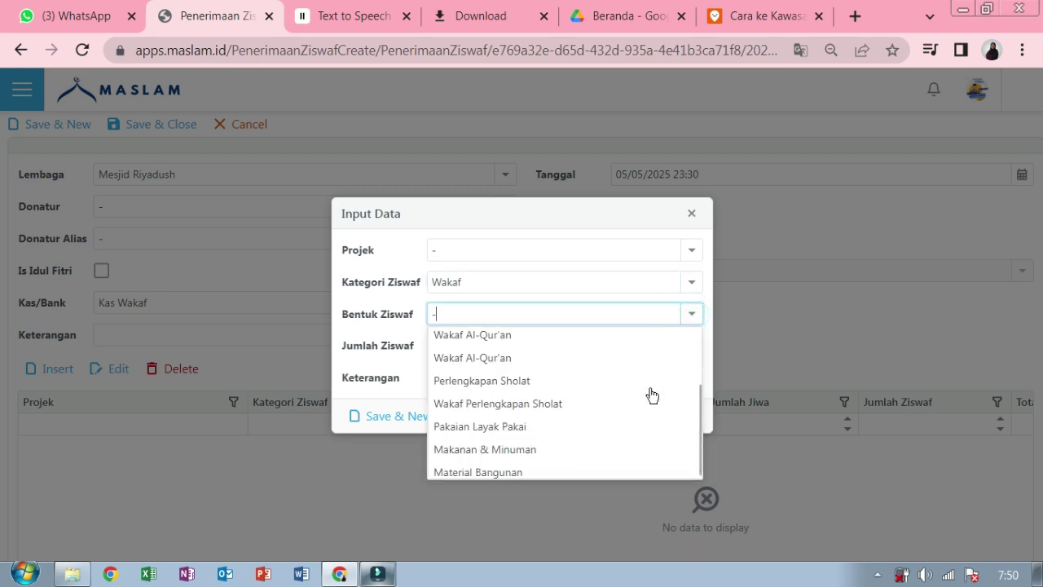
pyautogui.click(629, 404)
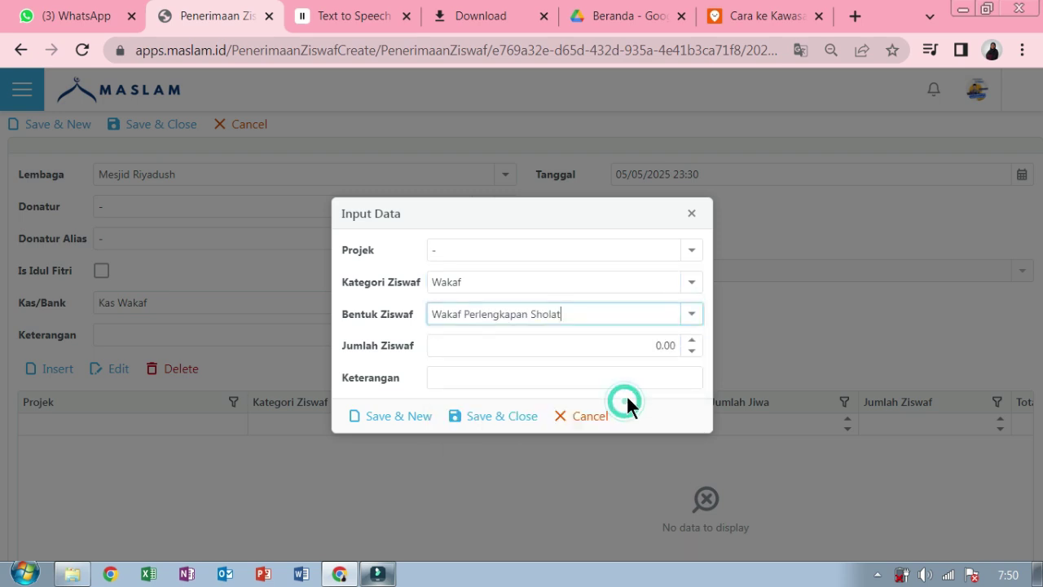
# - Enter amount 50 with a note to distribute to nearby madrasah and mosques, and save
pyautogui.click(670, 345)
pyautogui.write('50')
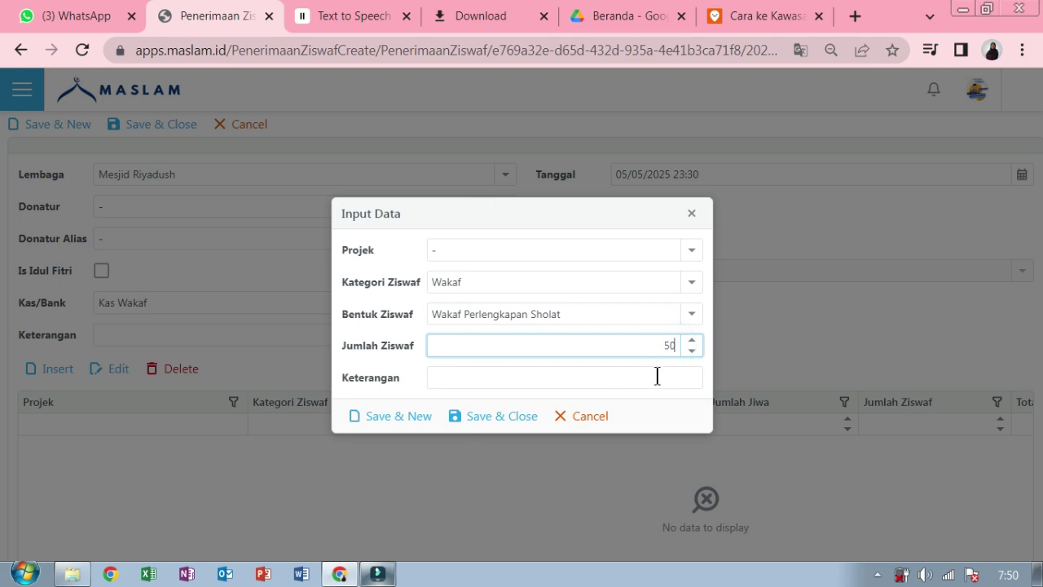
pyautogui.click(657, 377)
pyautogui.write('50')
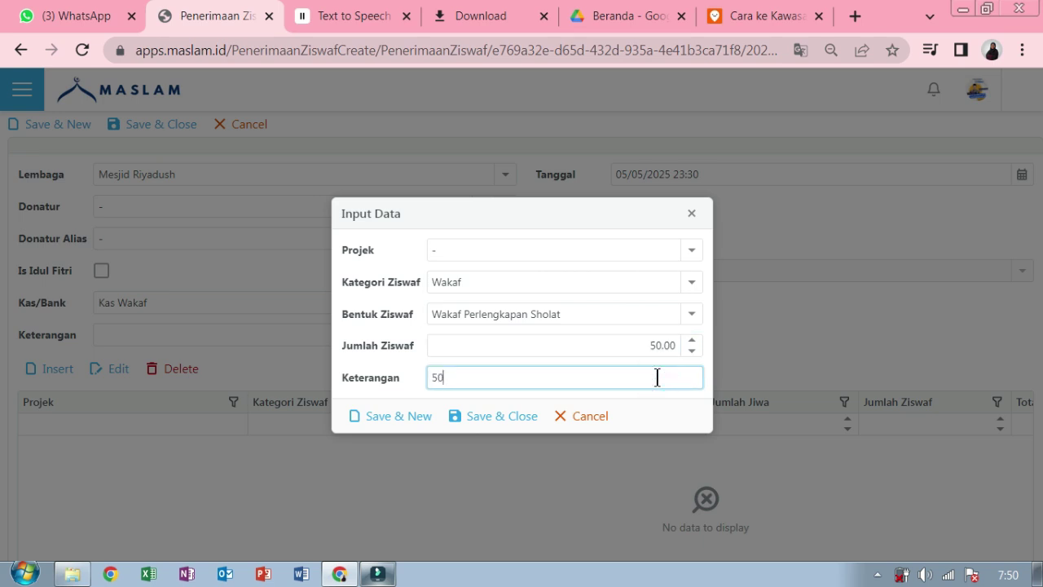
pyautogui.write(' pc perlengkapan sholat,tol')
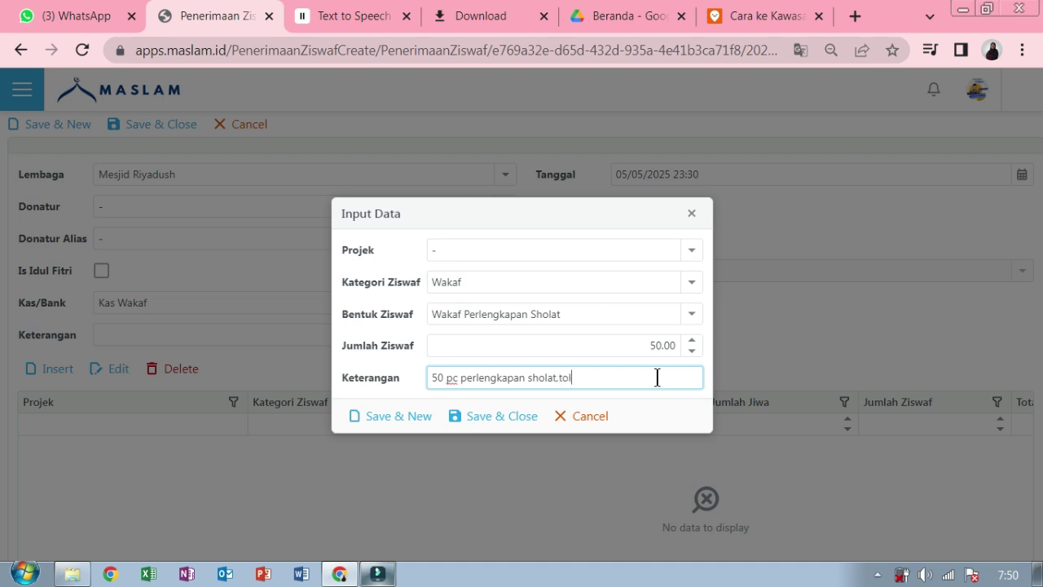
pyautogui.write('ong salurkan ke madrasa')
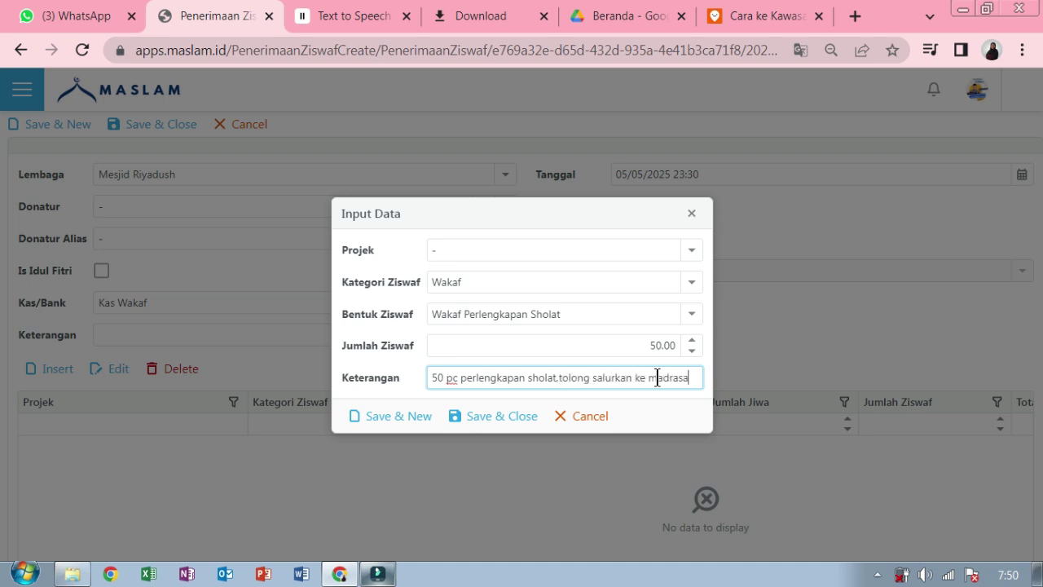
pyautogui.write('h dan mesjid')
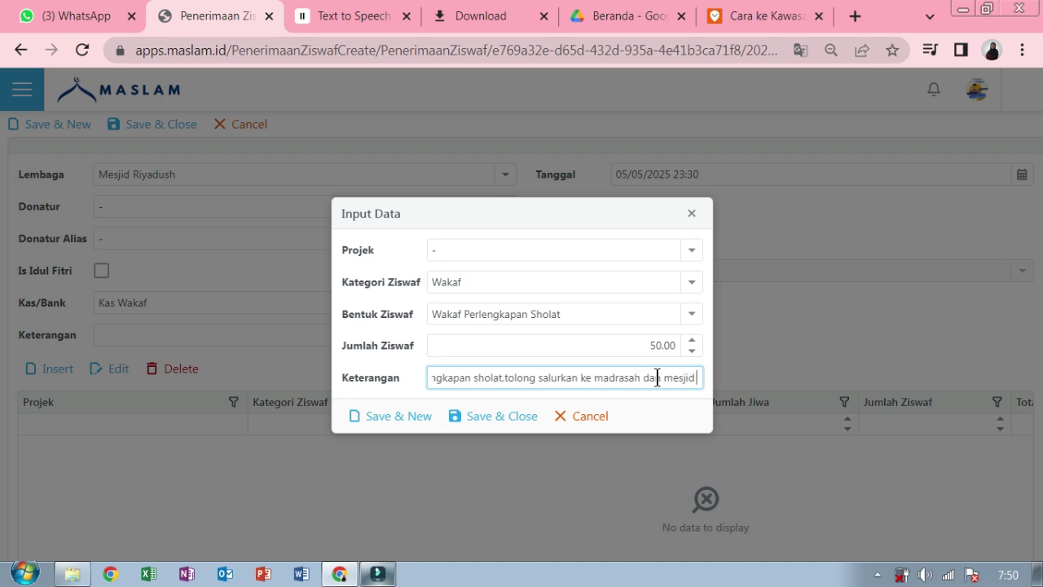
pyautogui.write(' sekitar')
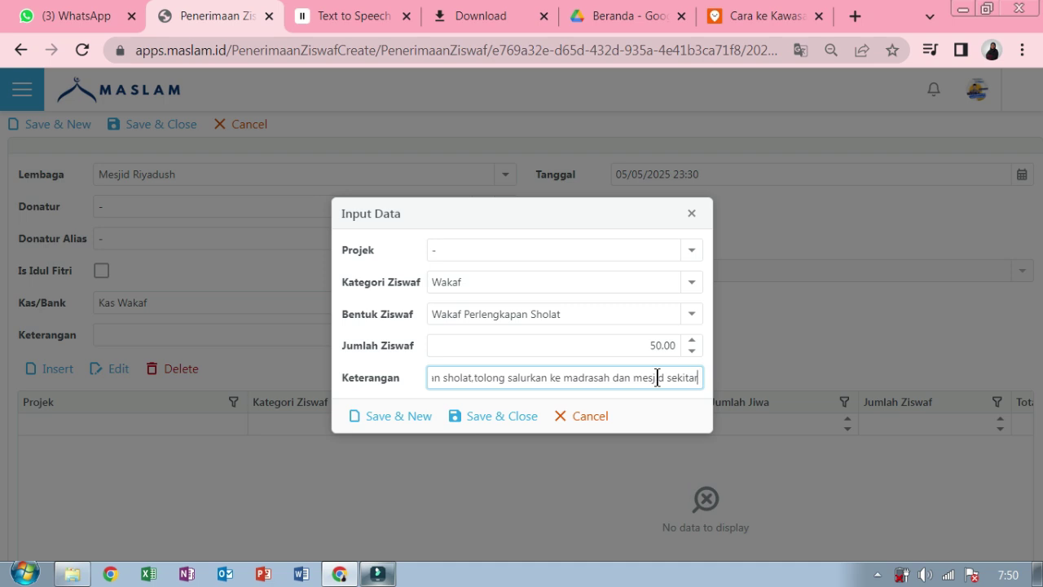
pyautogui.click(518, 425)
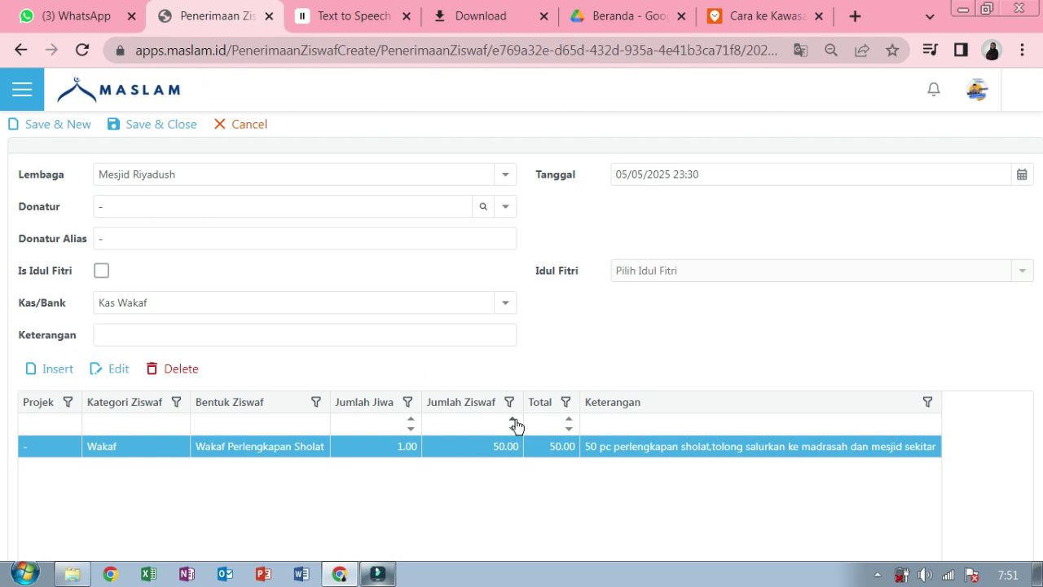
# - Save the receipt and open Keuangan > Laporan > Laporan Keuangan
pyautogui.click(152, 128)
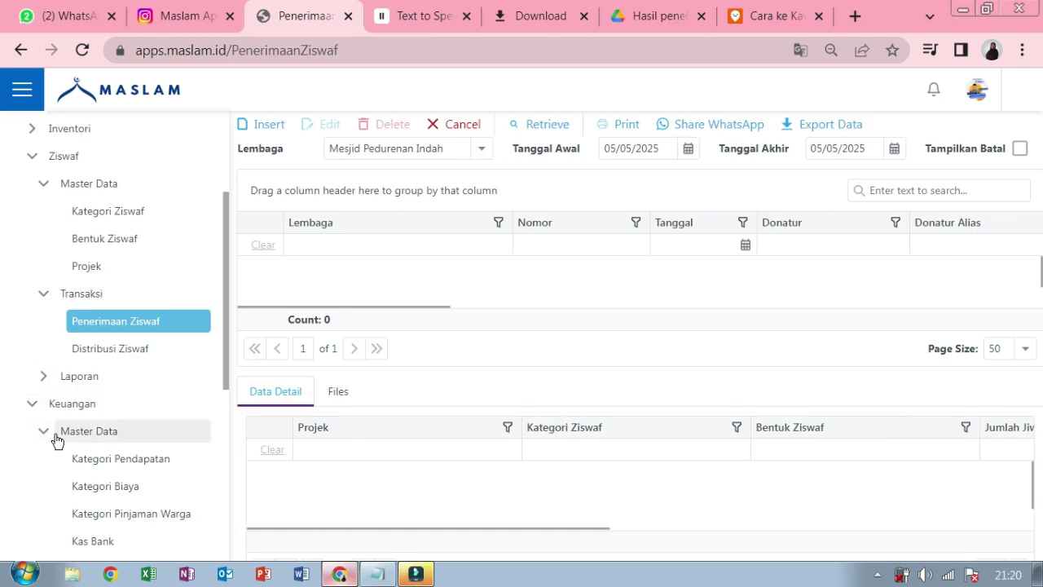
pyautogui.scroll(-2, 57, 440)
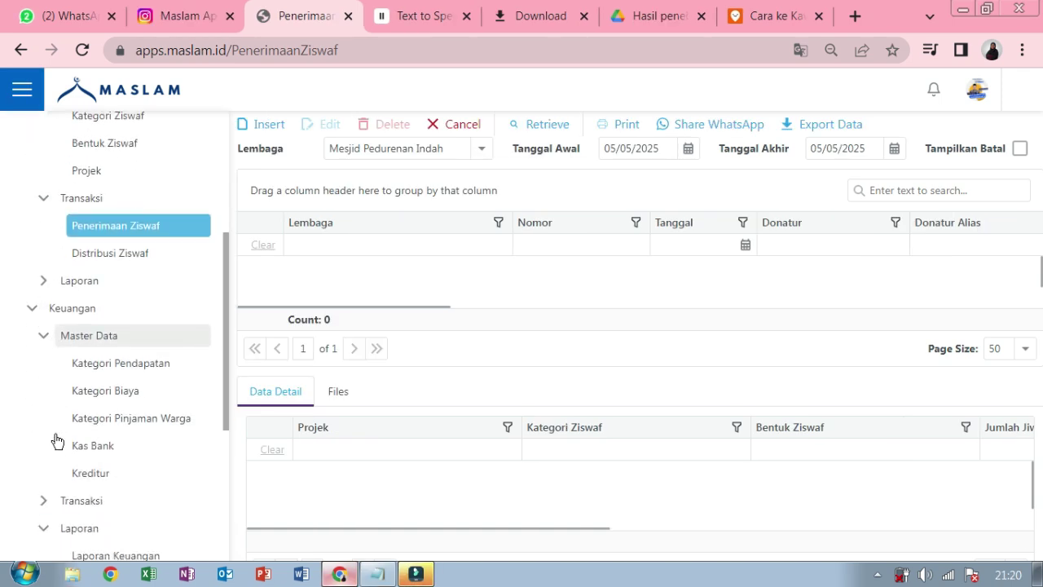
pyautogui.scroll(2, 33, 407)
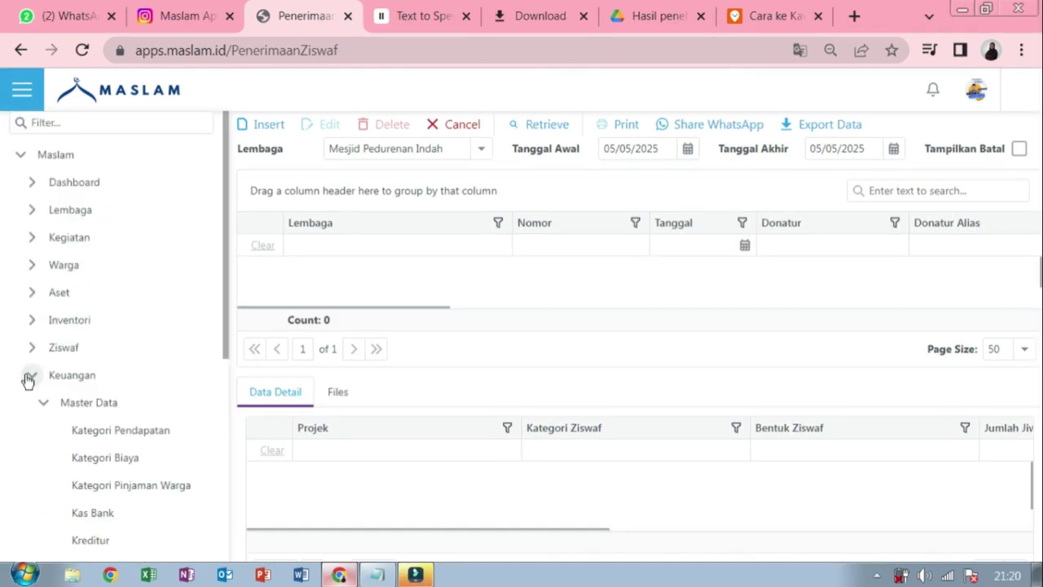
pyautogui.click(43, 401)
pyautogui.click(47, 458)
pyautogui.click(100, 487)
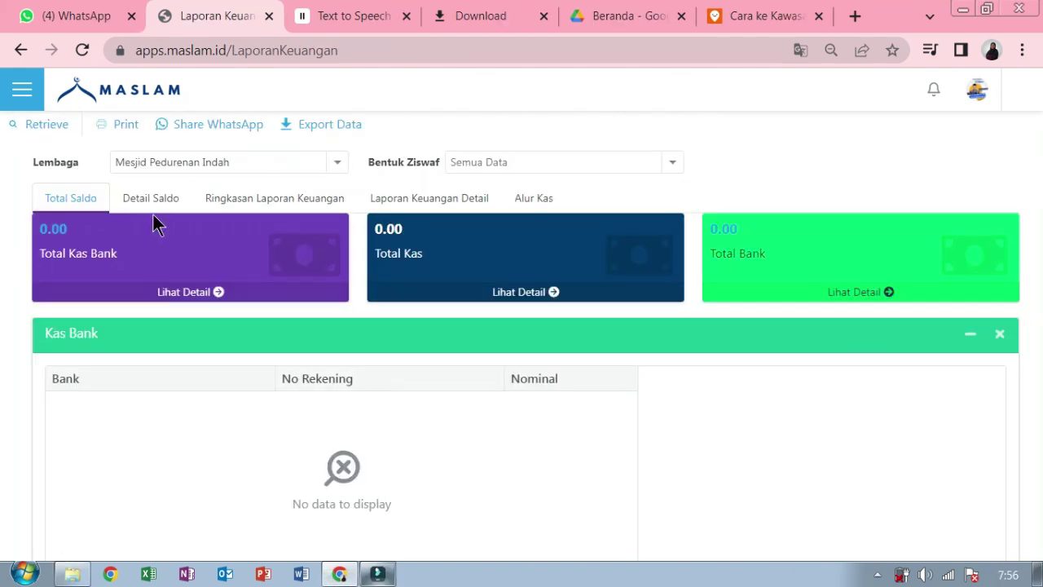
# - Retrieve Detail Saldo for Mesjid Riyadush filtered to Wakaf Perlengkapan Sholat
pyautogui.click(156, 211)
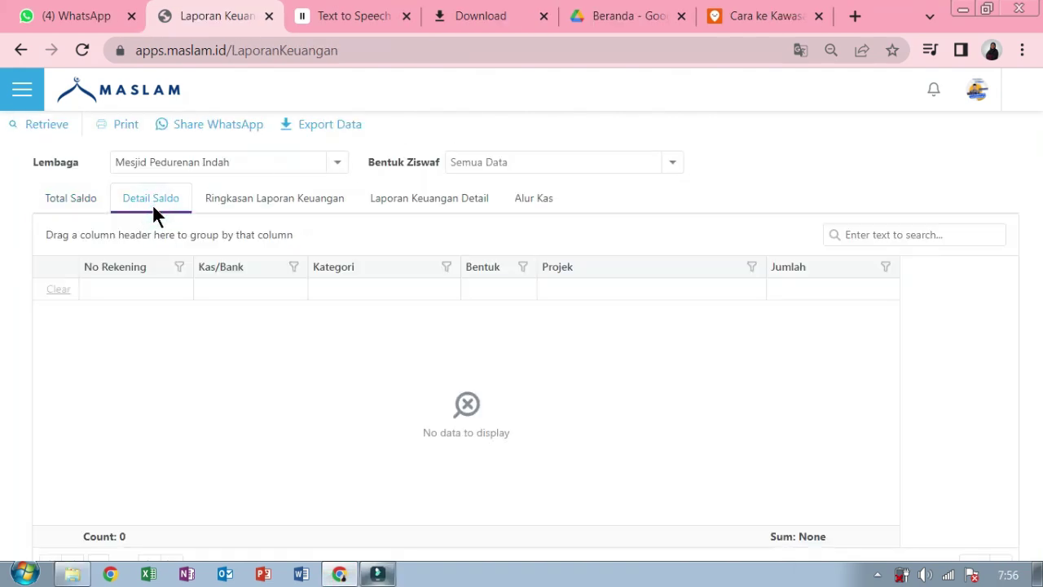
pyautogui.click(339, 164)
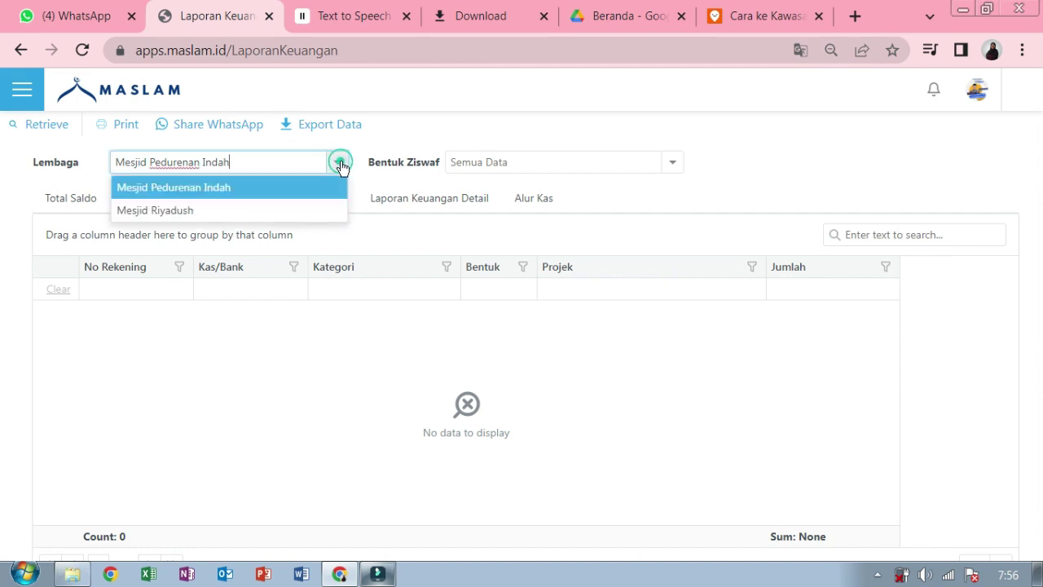
pyautogui.click(325, 215)
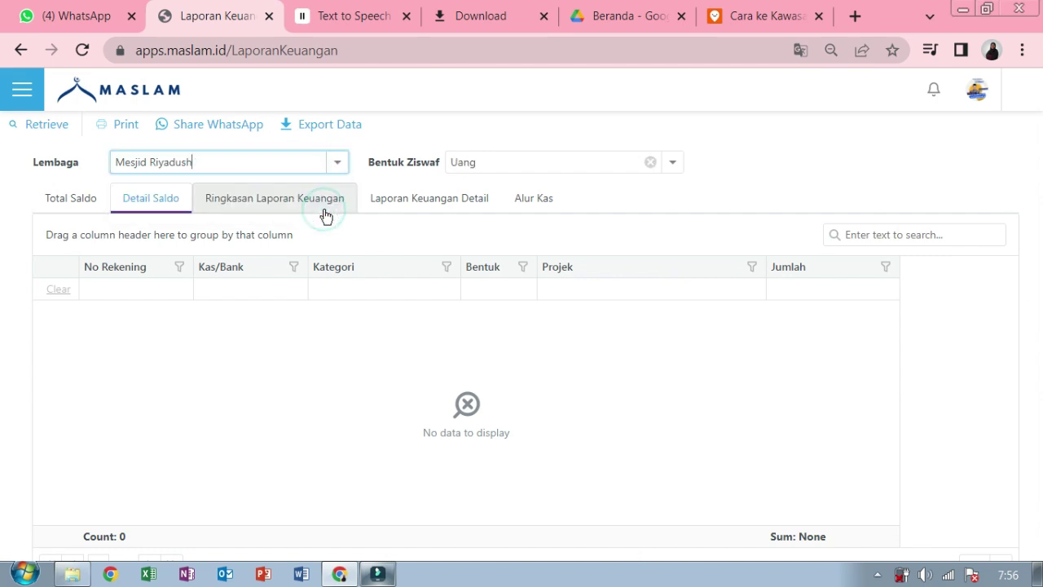
pyautogui.click(673, 167)
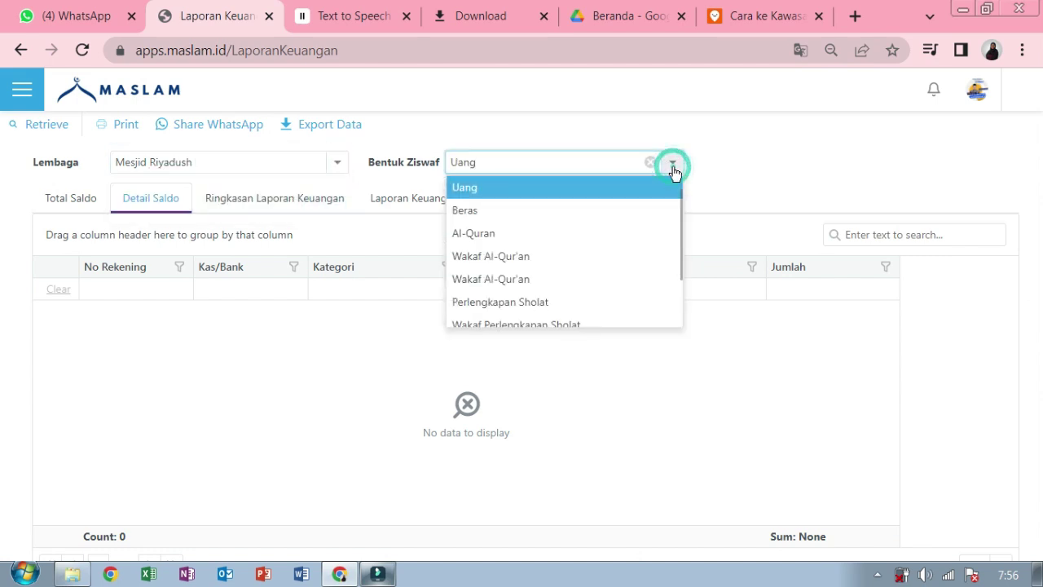
pyautogui.click(621, 323)
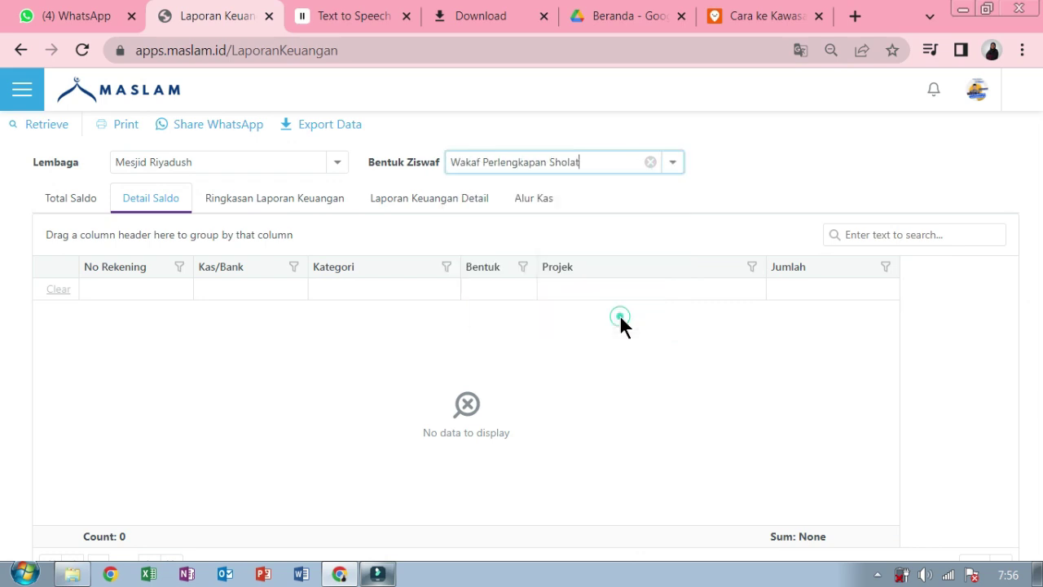
pyautogui.click(37, 129)
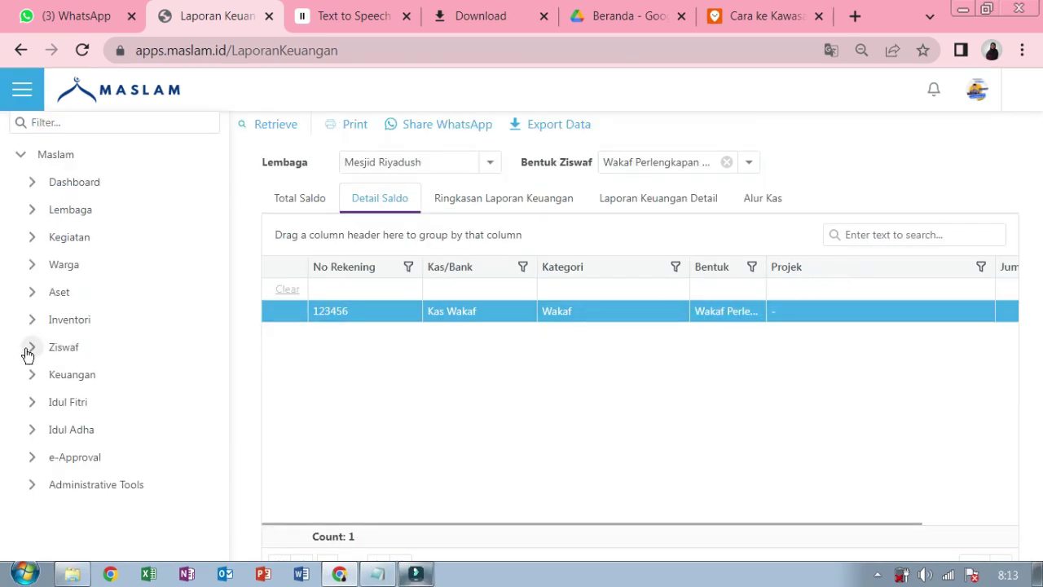
# - Open Ziswaf > Transaksi > Distribusi Ziswaf
pyautogui.click(28, 350)
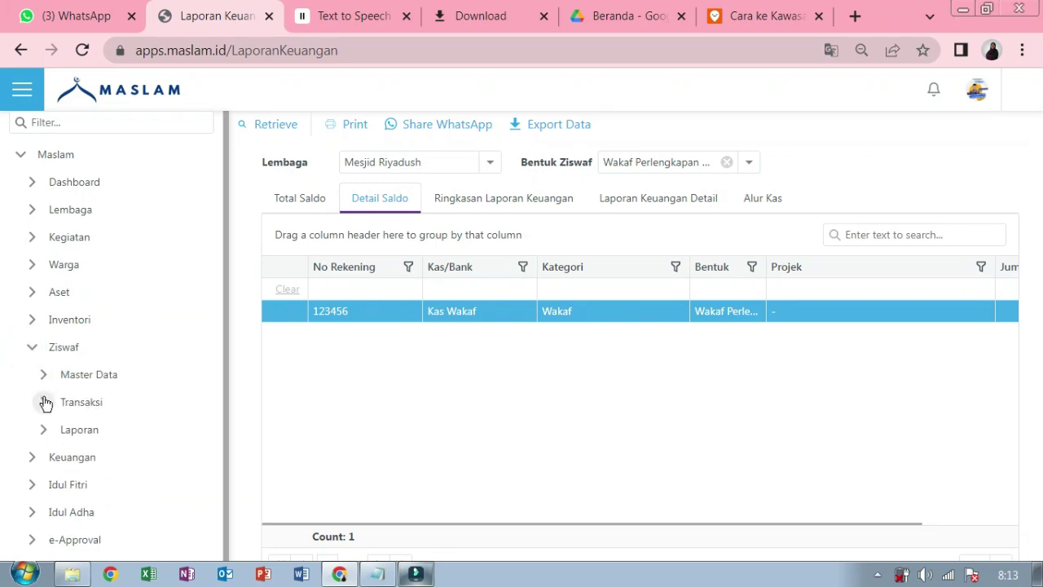
pyautogui.click(45, 402)
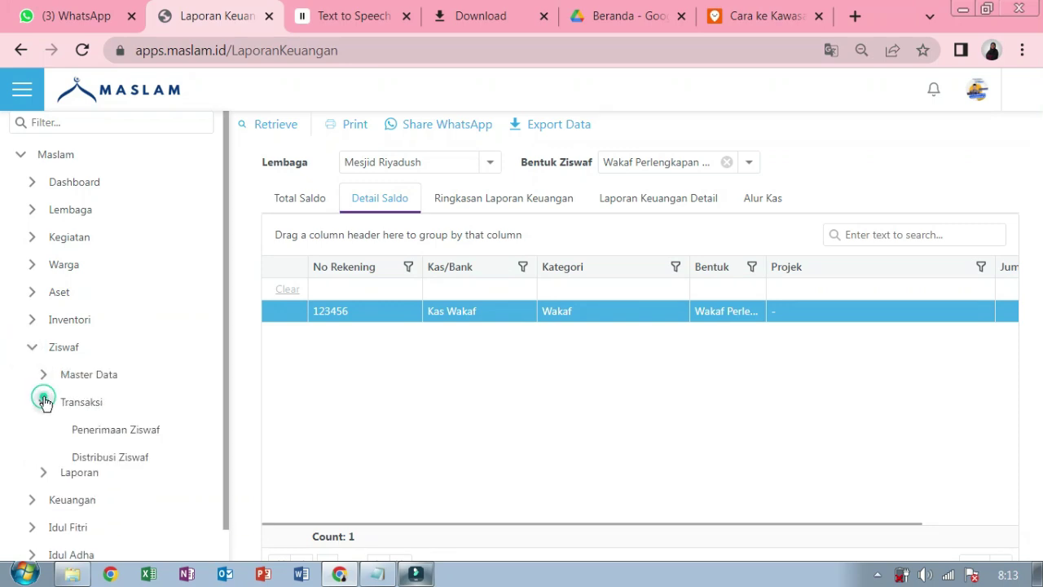
pyautogui.click(98, 461)
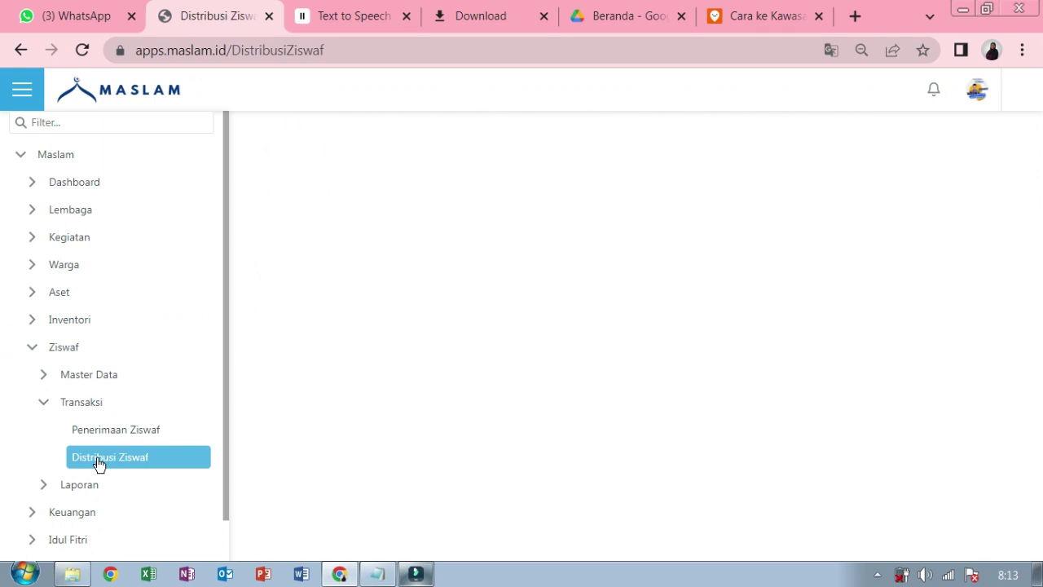
# - Start a new distribution record for Mesjid Riyadush dated 05/05/2025
pyautogui.click(22, 96)
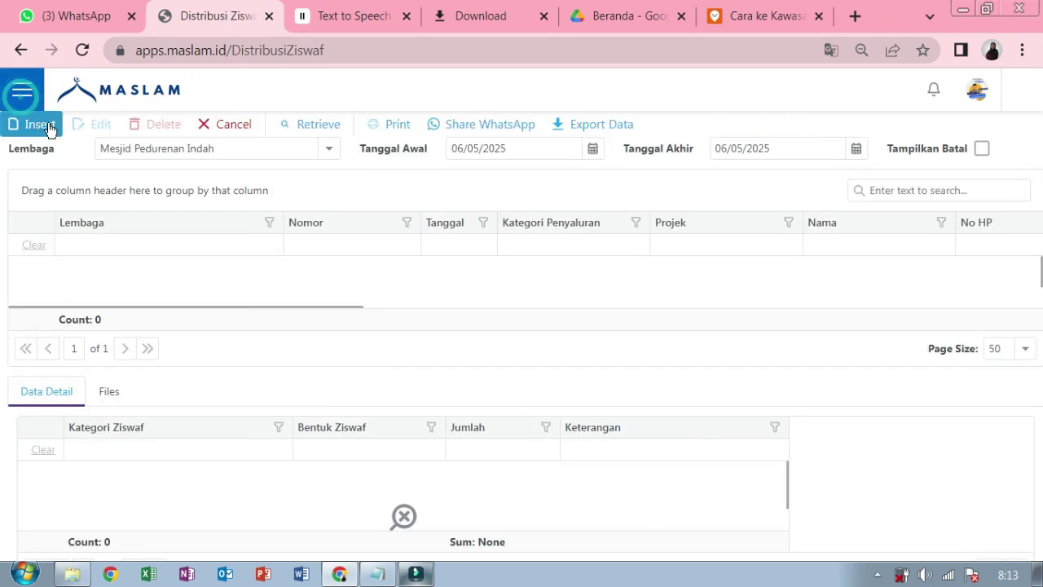
pyautogui.click(37, 124)
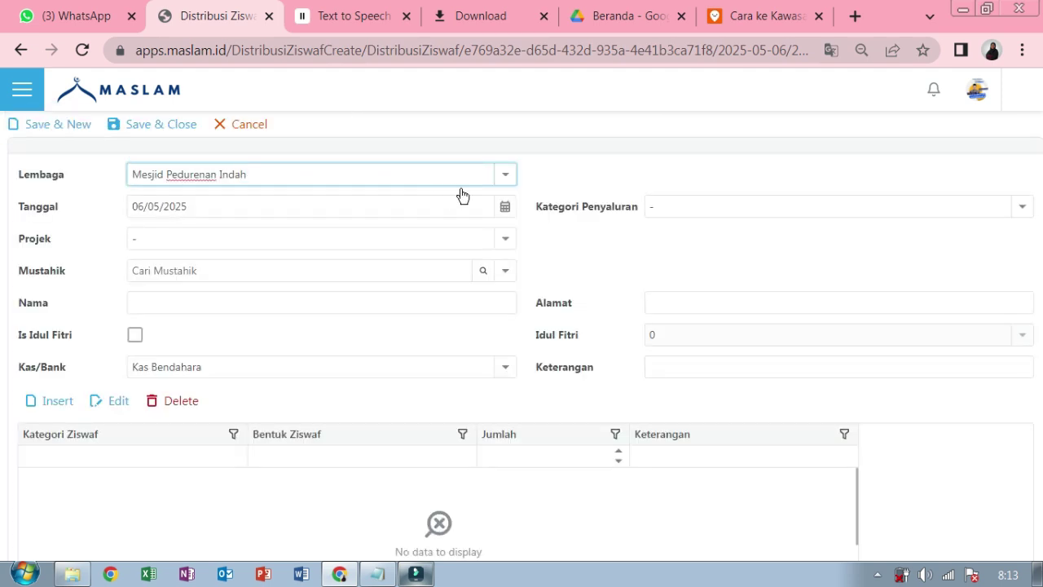
pyautogui.click(505, 174)
pyautogui.click(460, 221)
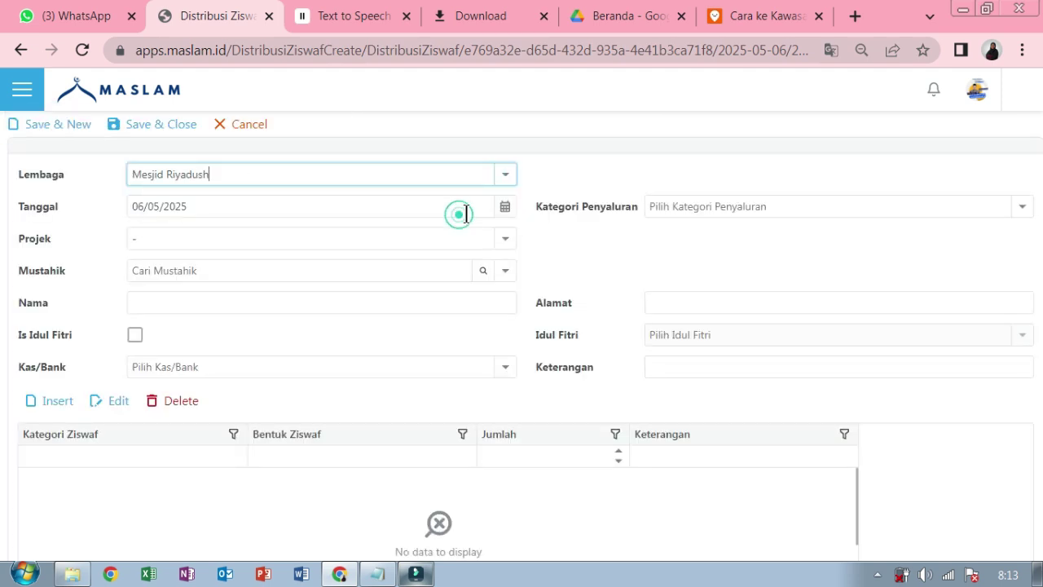
pyautogui.click(505, 206)
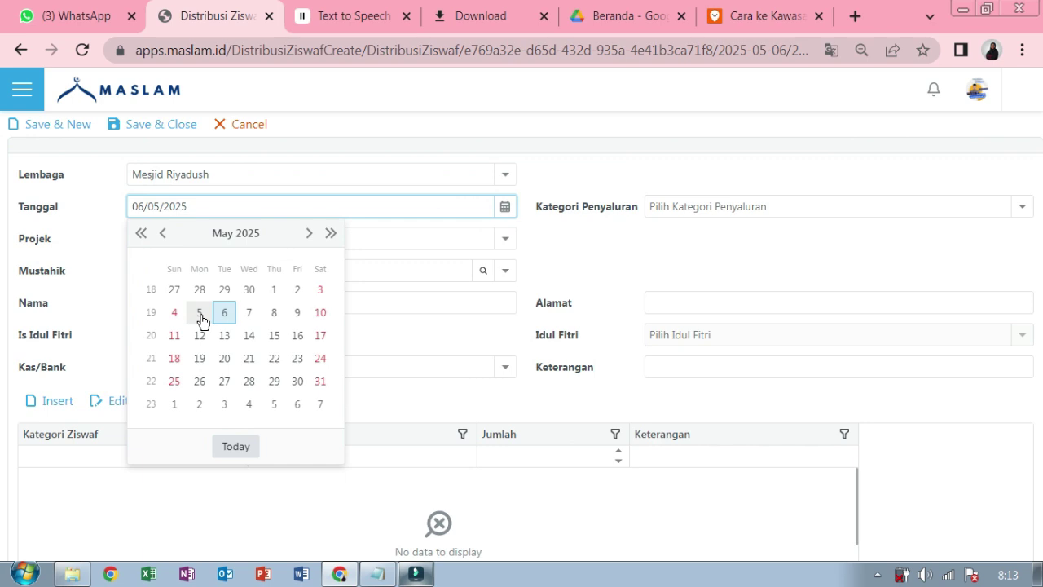
pyautogui.click(199, 314)
# - Leave project and beneficiary unset and enter recipient MAN 1 CIKAMPEK
pyautogui.click(504, 240)
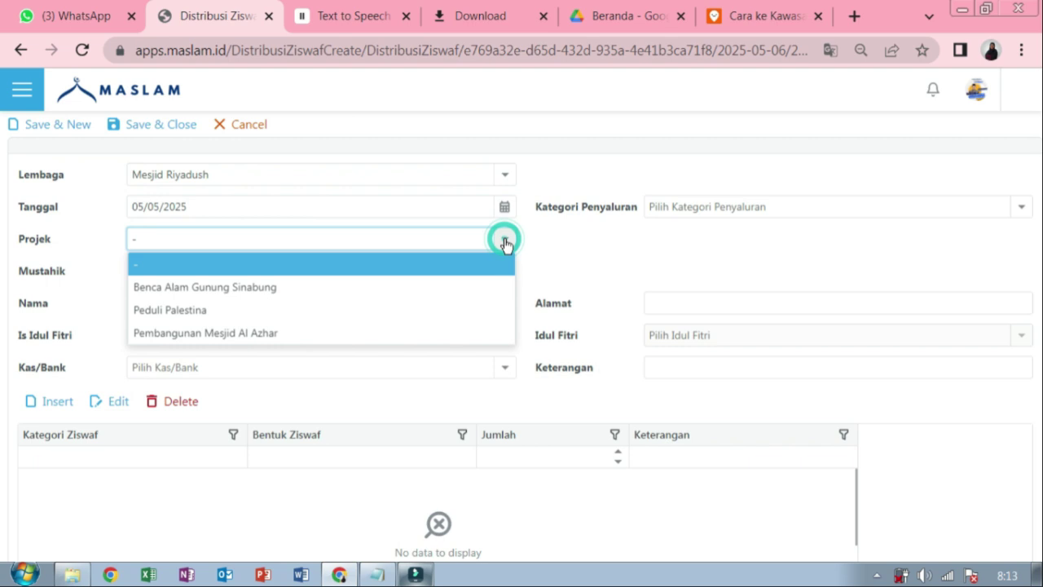
pyautogui.click(503, 272)
pyautogui.click(503, 273)
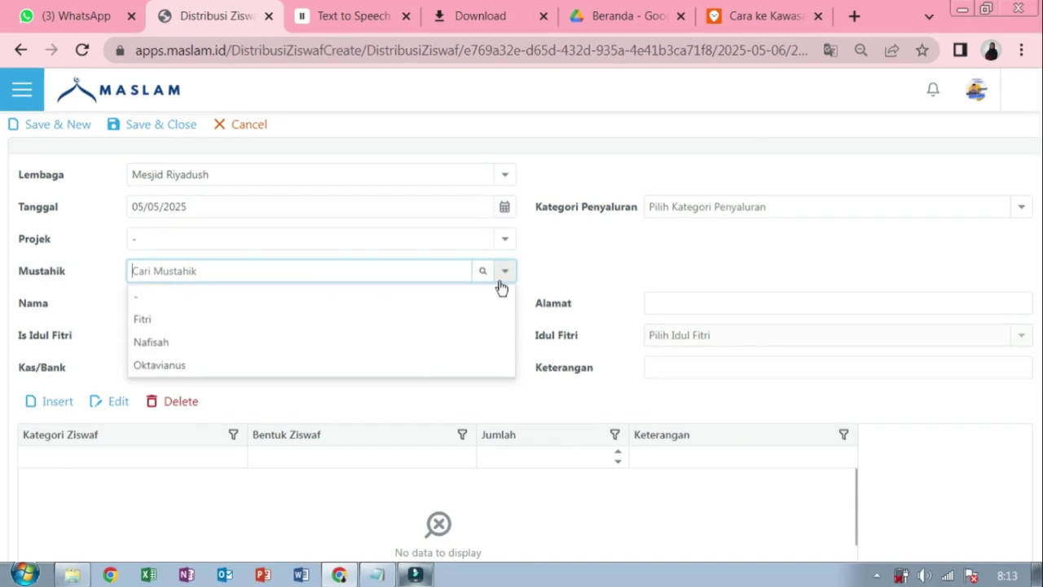
pyautogui.click(501, 287)
pyautogui.click(489, 302)
pyautogui.write('MAN 1 C')
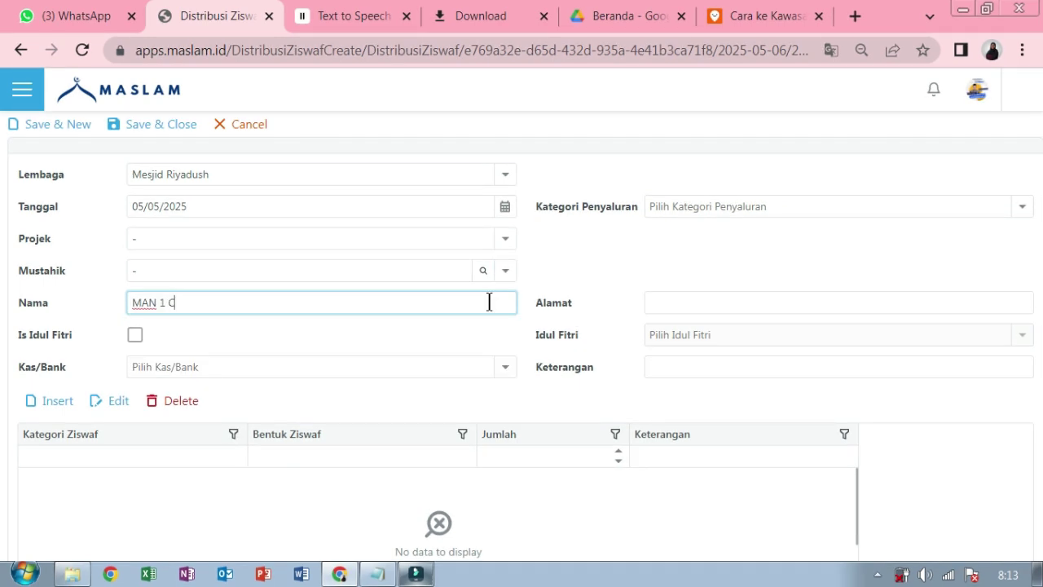
pyautogui.write('IKAMPEK')
pyautogui.click(505, 367)
pyautogui.click(489, 401)
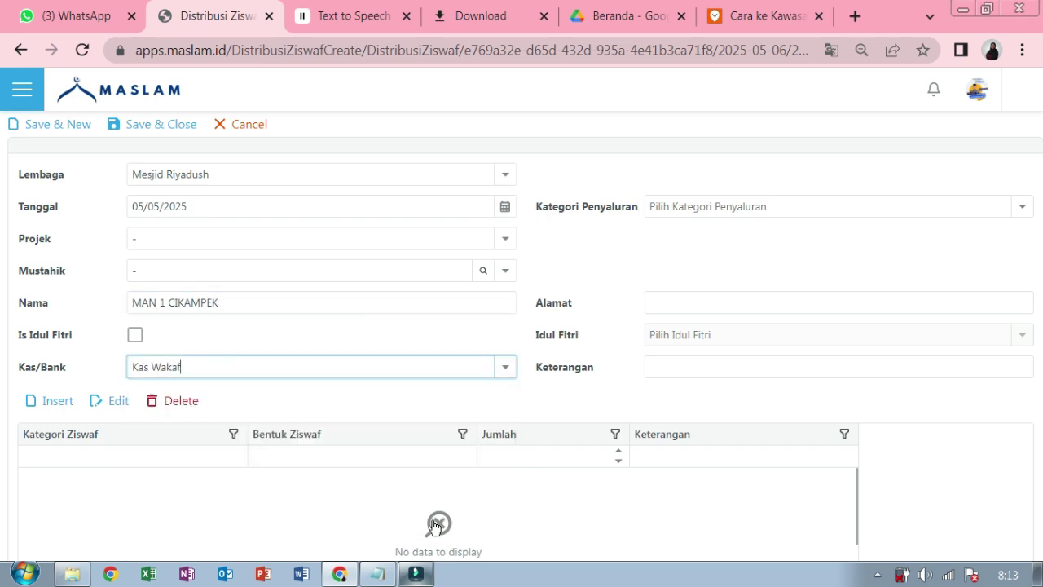
pyautogui.click(1020, 210)
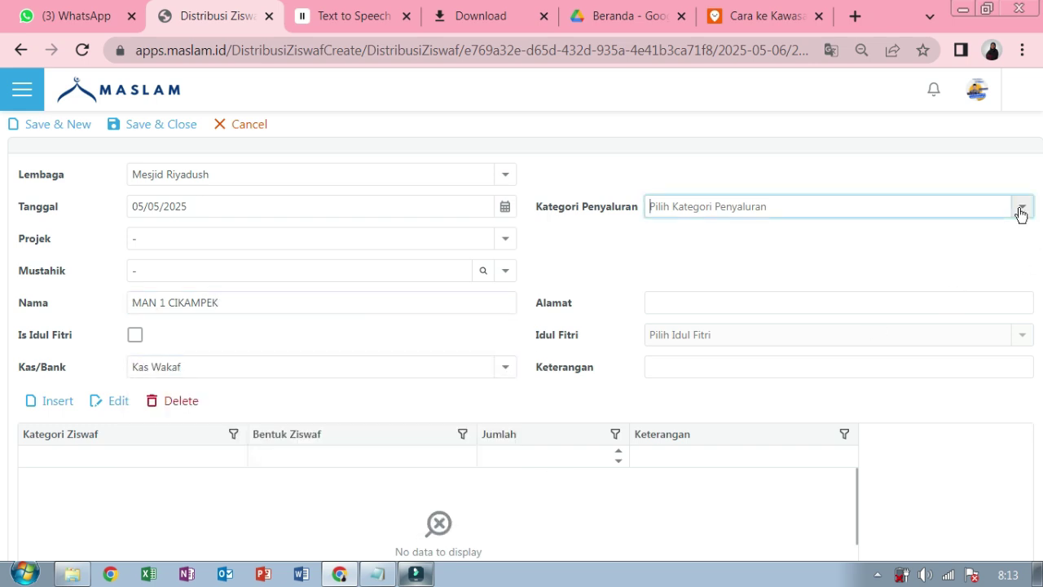
pyautogui.click(1017, 238)
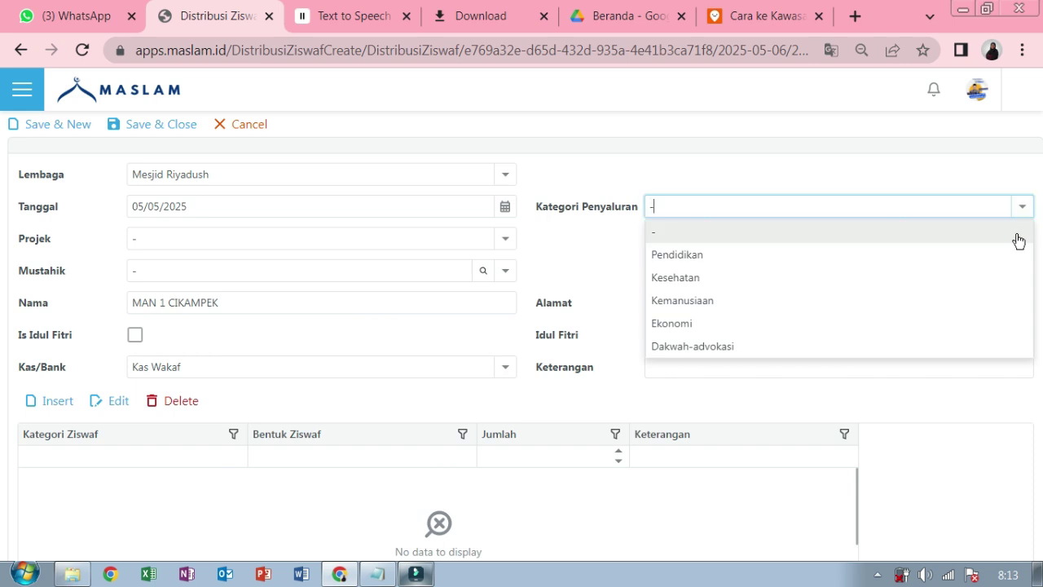
pyautogui.click(986, 301)
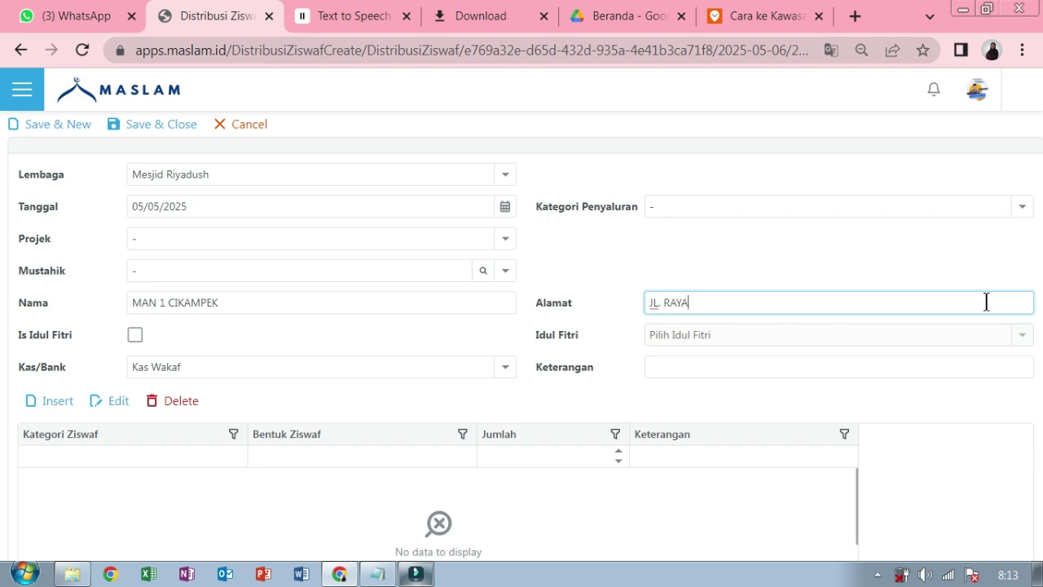
pyautogui.write('JL. RAYA CIKAMPEK NO 55')
pyautogui.click(969, 361)
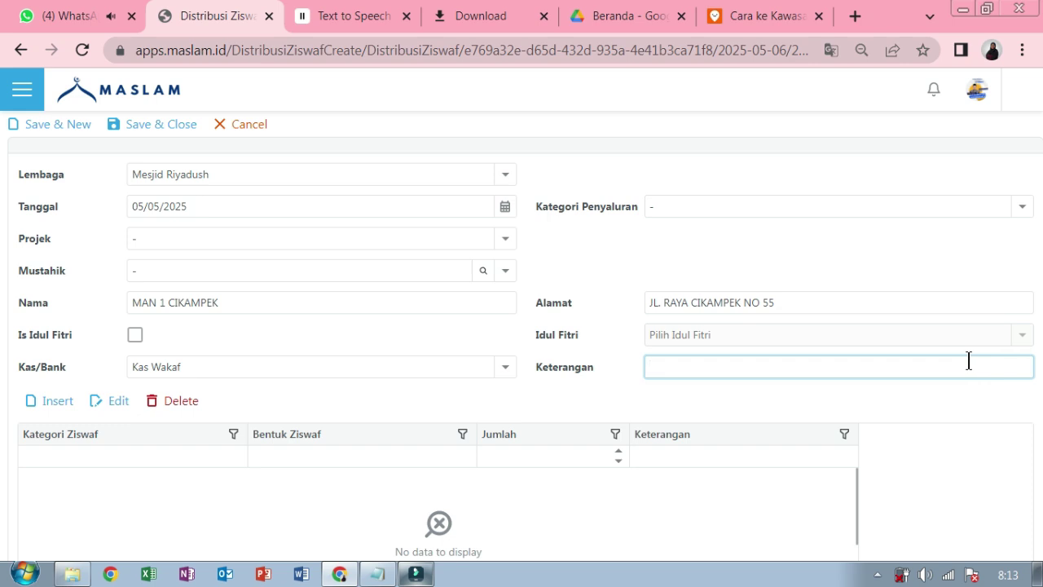
# - Add a Wakaf / Wakaf Perlengkapan Sholat line of 25, noted '25 PC telah disalurkan hari ini'
pyautogui.click(59, 400)
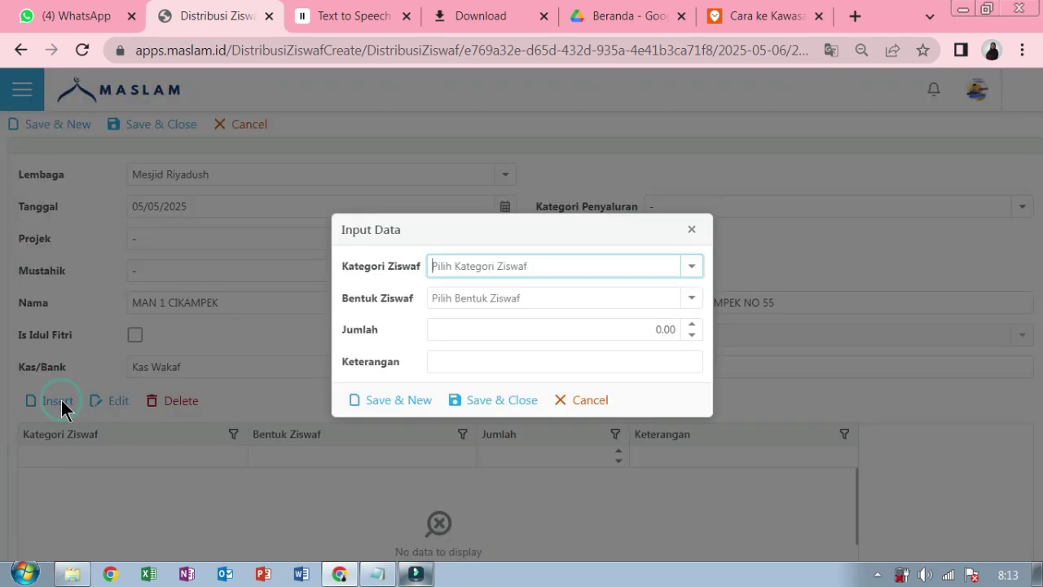
pyautogui.click(691, 268)
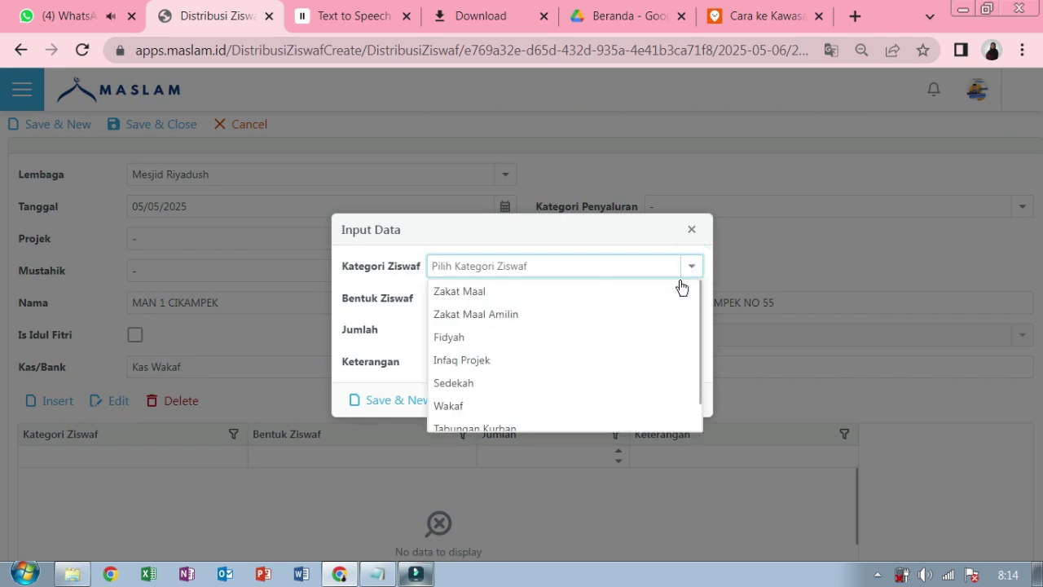
pyautogui.click(619, 405)
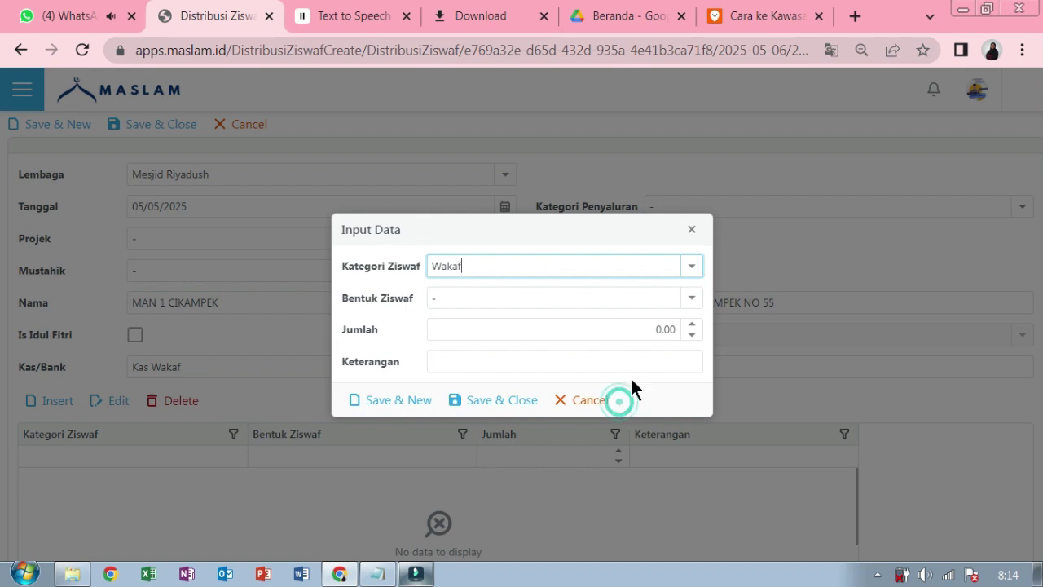
pyautogui.click(691, 298)
pyautogui.scroll(-3, 668, 344)
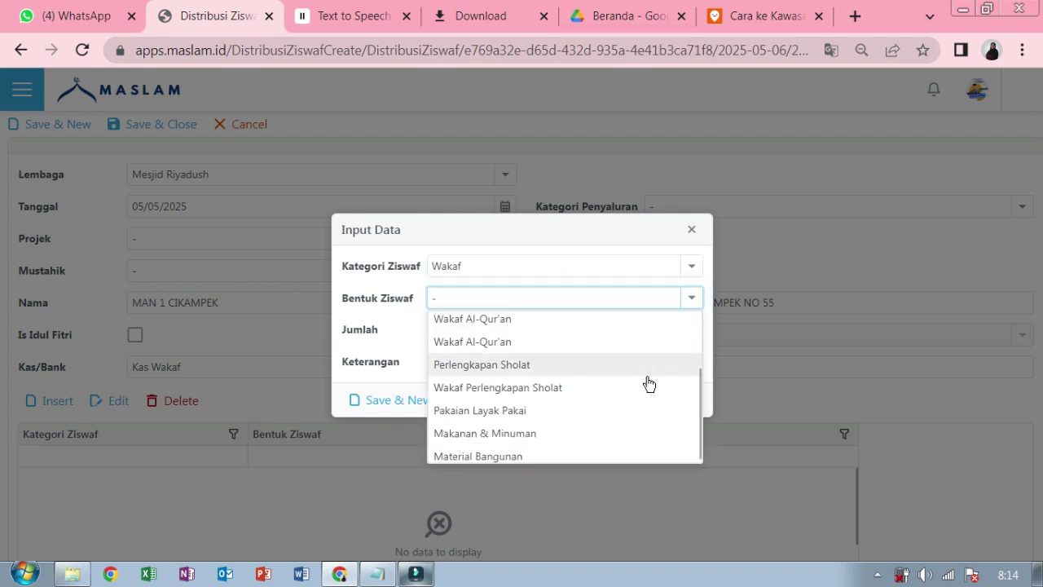
pyautogui.click(646, 388)
pyautogui.click(673, 329)
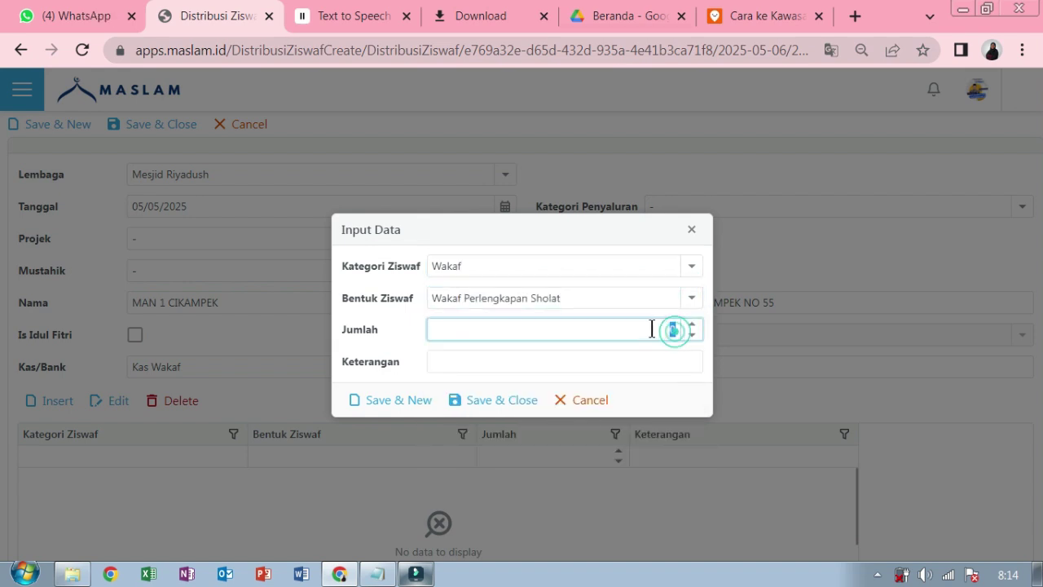
pyautogui.write('25')
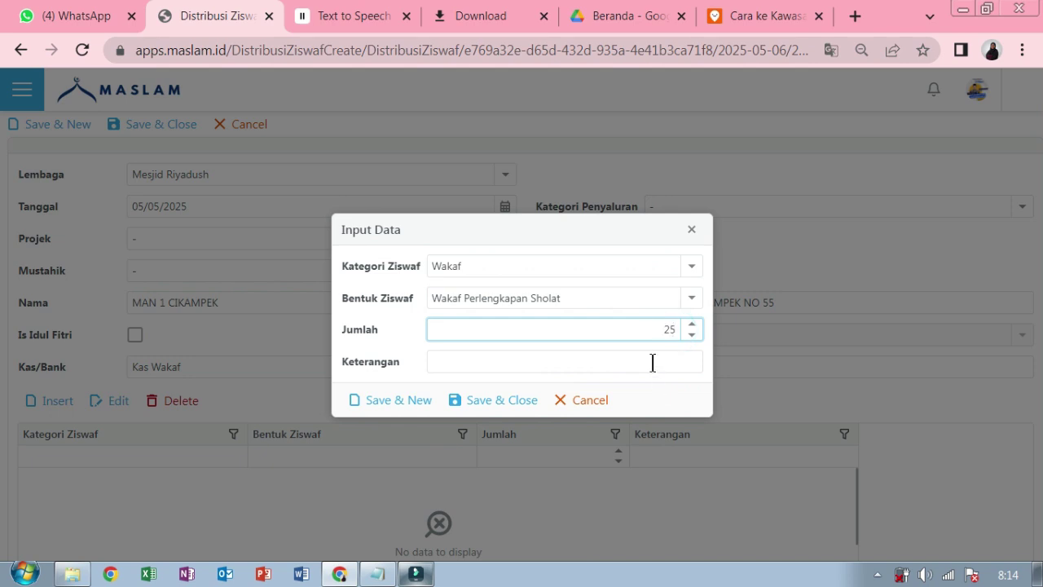
pyautogui.click(652, 361)
pyautogui.write('25 PC t')
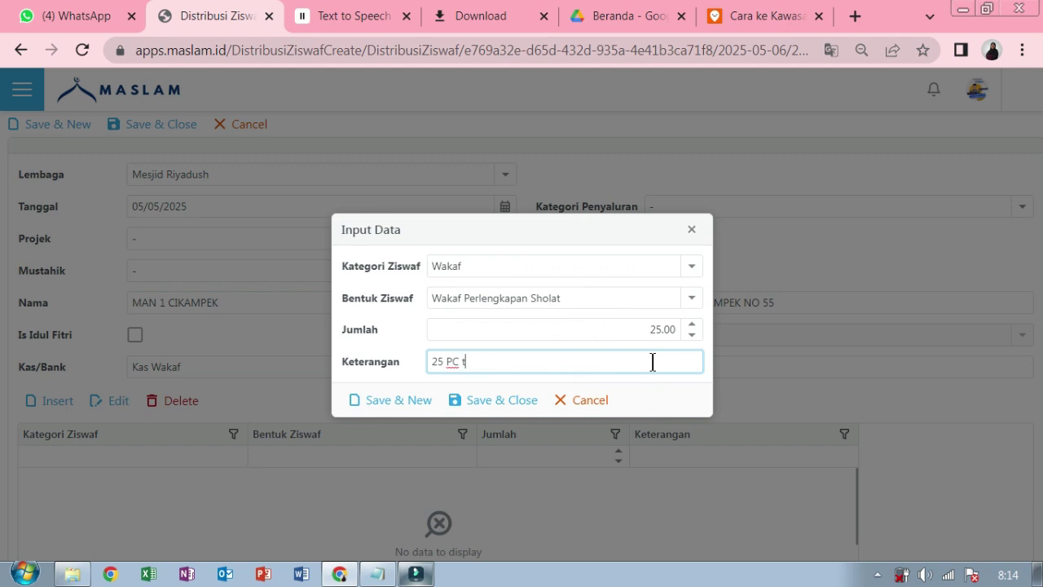
pyautogui.write('elah disalurkan hari ini')
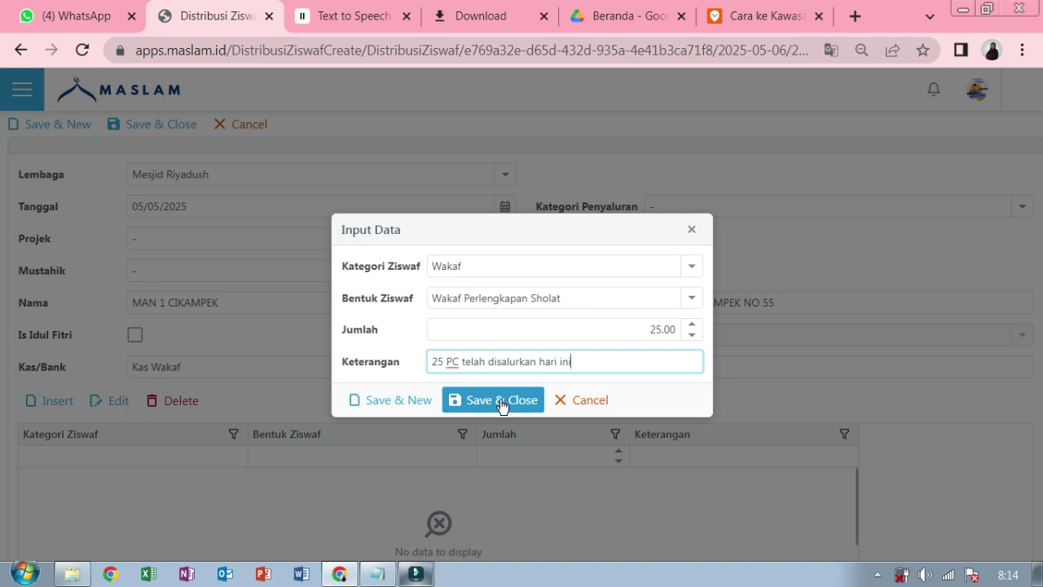
pyautogui.click(500, 400)
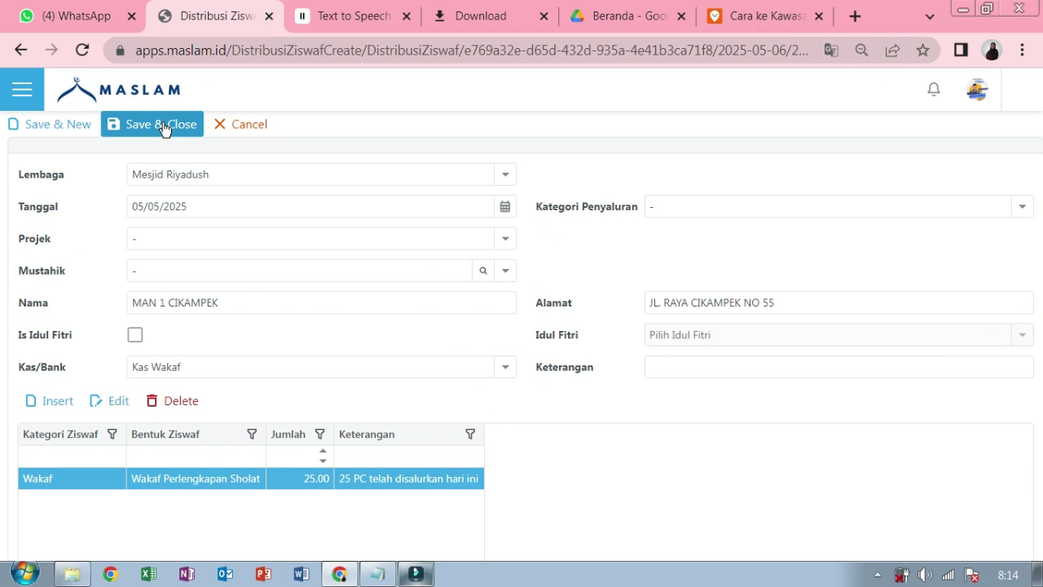
# - Save the distribution and go to the Keuangan > Laporan > Laporan Keuangan report
pyautogui.click(162, 125)
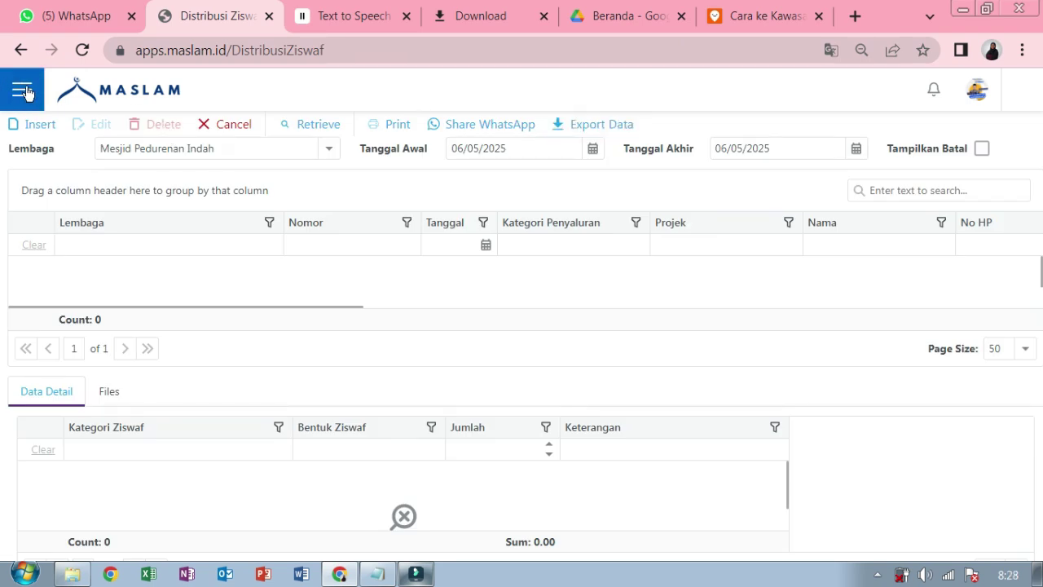
pyautogui.click(22, 90)
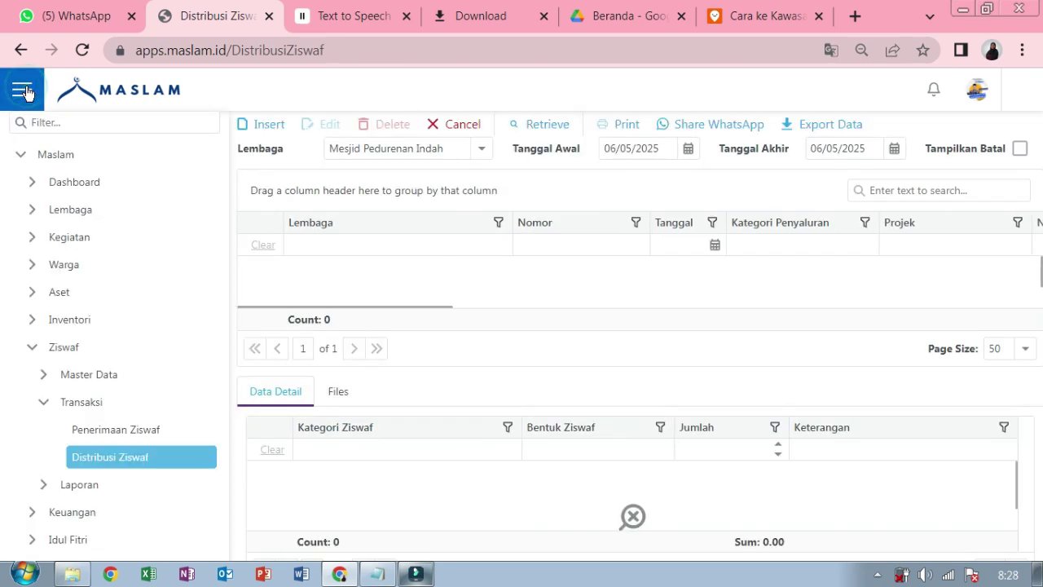
pyautogui.click(32, 346)
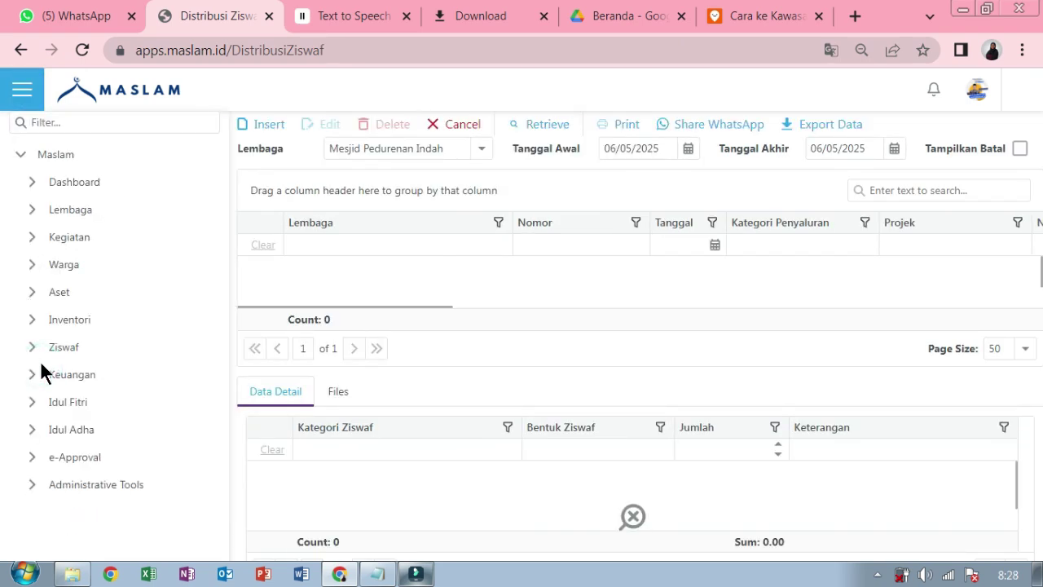
pyautogui.click(36, 375)
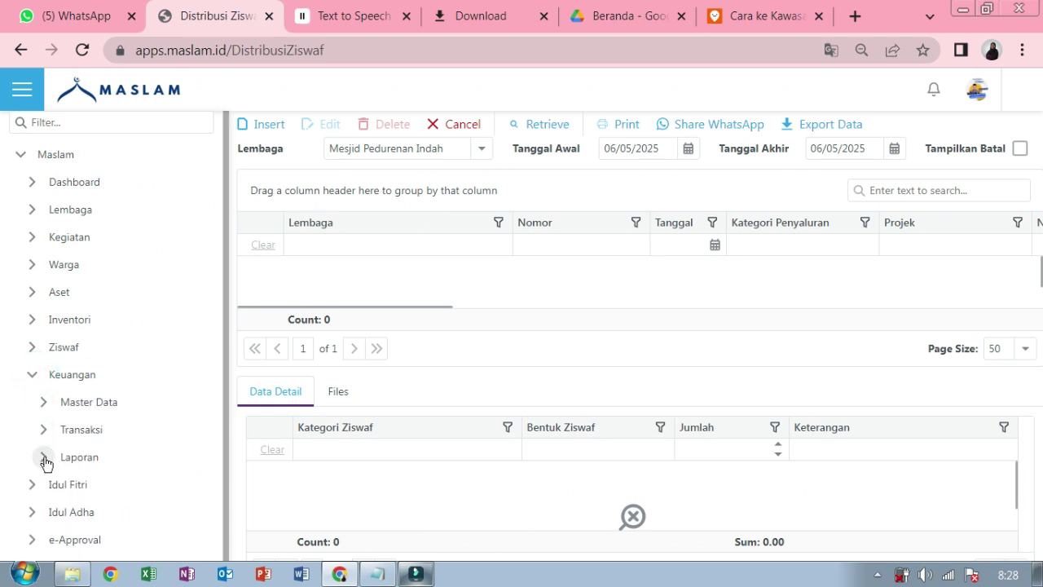
pyautogui.click(43, 458)
pyautogui.click(99, 486)
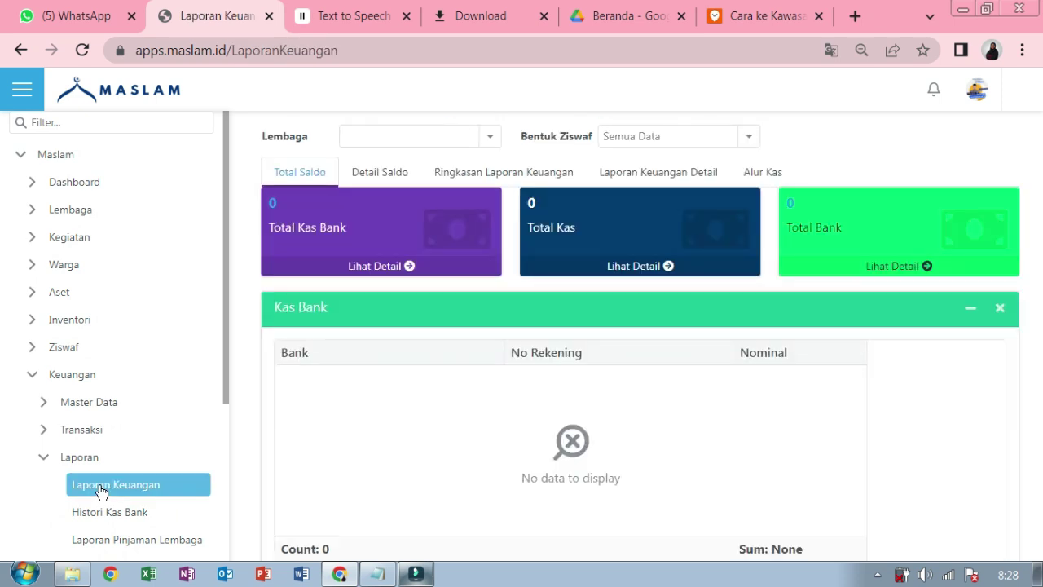
pyautogui.scroll(-1, 100, 489)
pyautogui.click(21, 96)
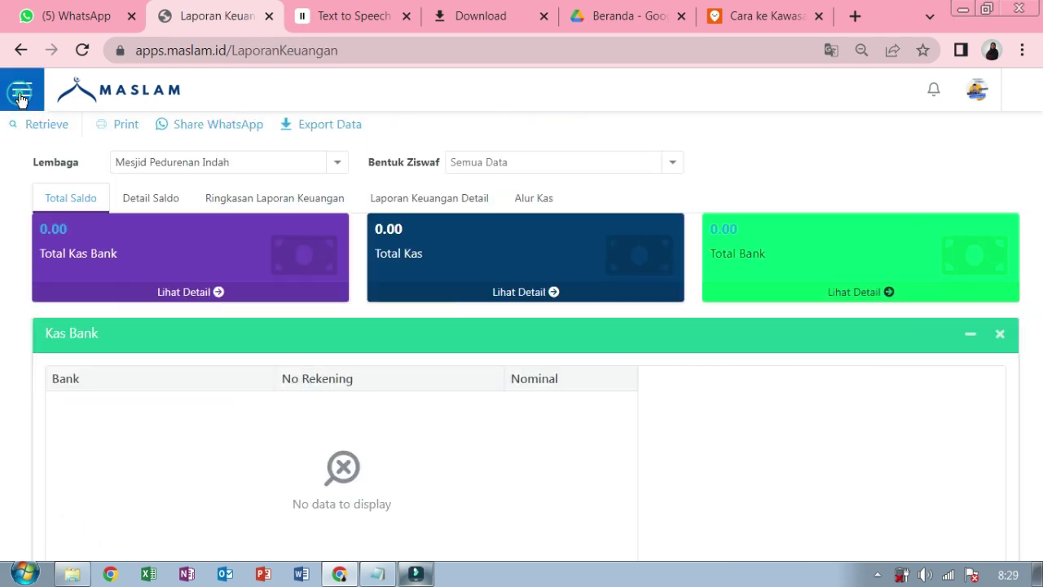
# - Load Detail Saldo for Mesjid Riyadush and Wakaf Perlengkapan Sholat, showing 25.00 in Kas Wakaf
pyautogui.click(165, 206)
pyautogui.click(343, 165)
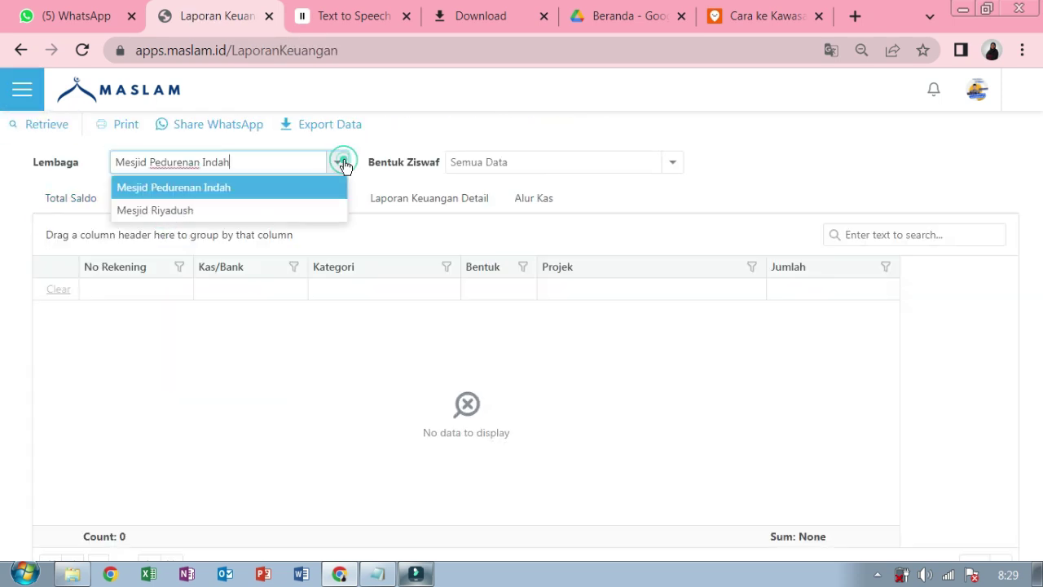
pyautogui.click(327, 209)
pyautogui.click(650, 161)
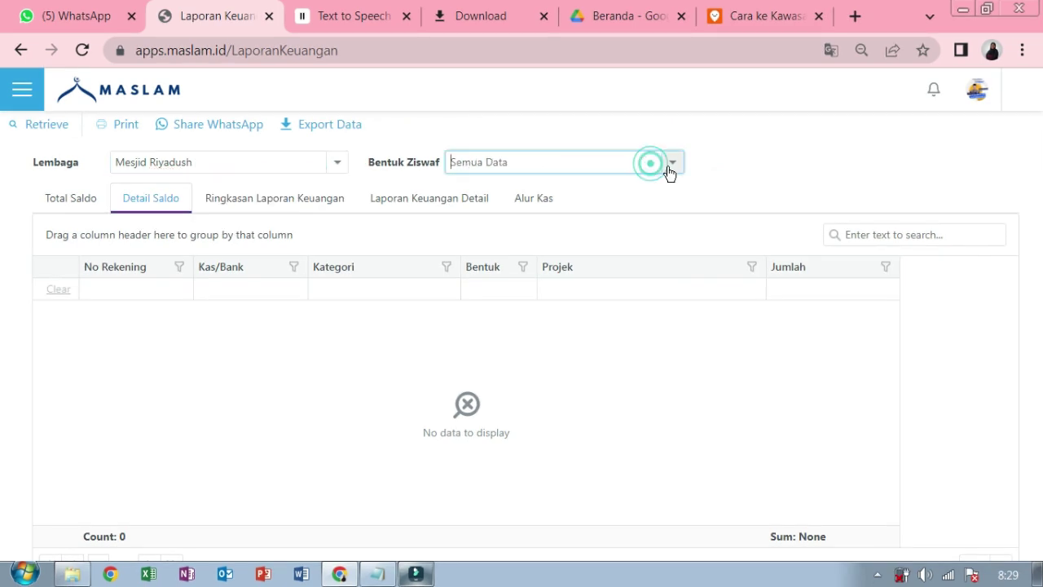
pyautogui.click(671, 162)
pyautogui.scroll(-2, 667, 200)
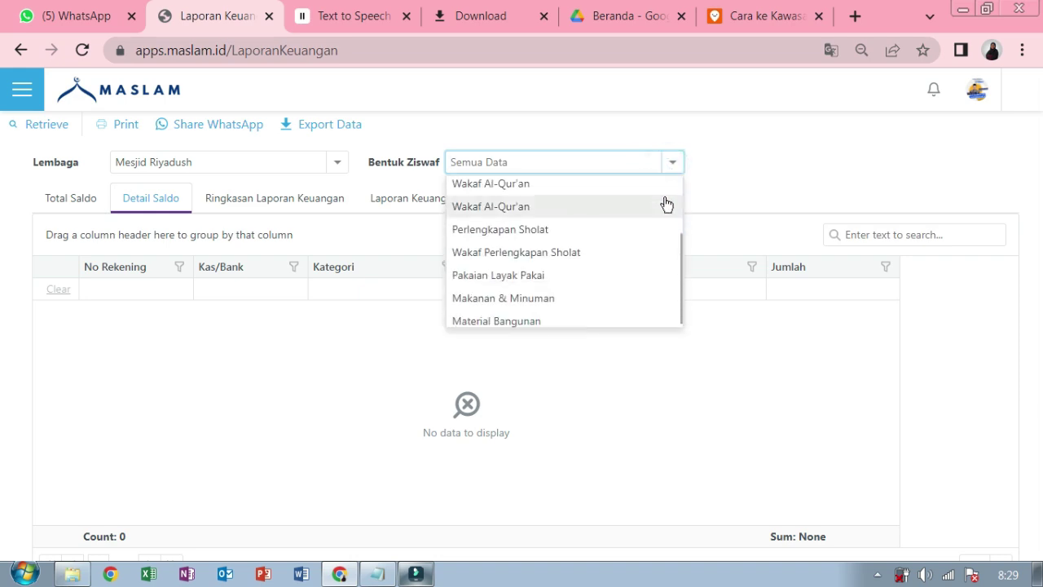
pyautogui.click(636, 252)
pyautogui.click(57, 132)
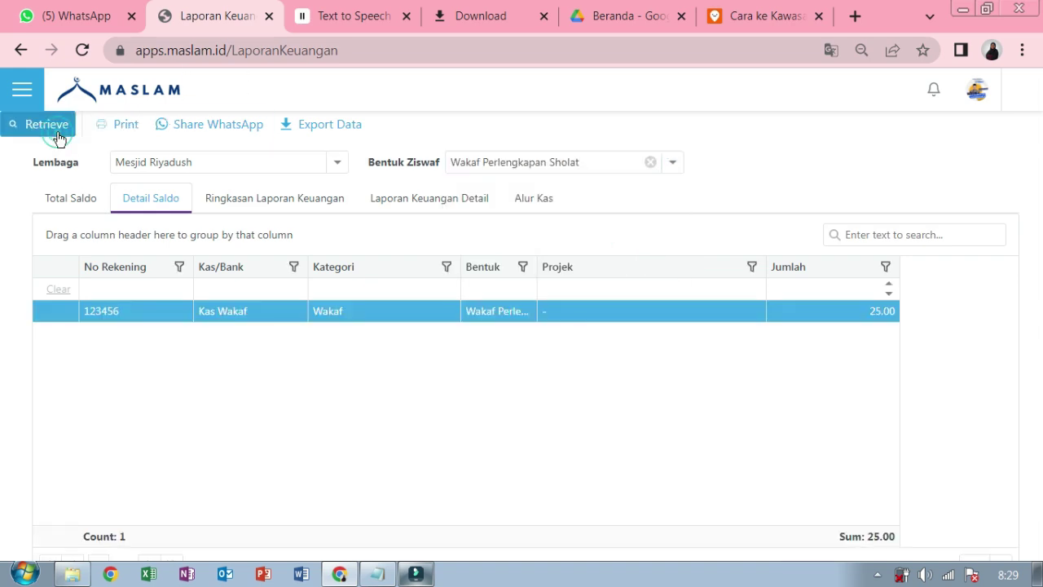